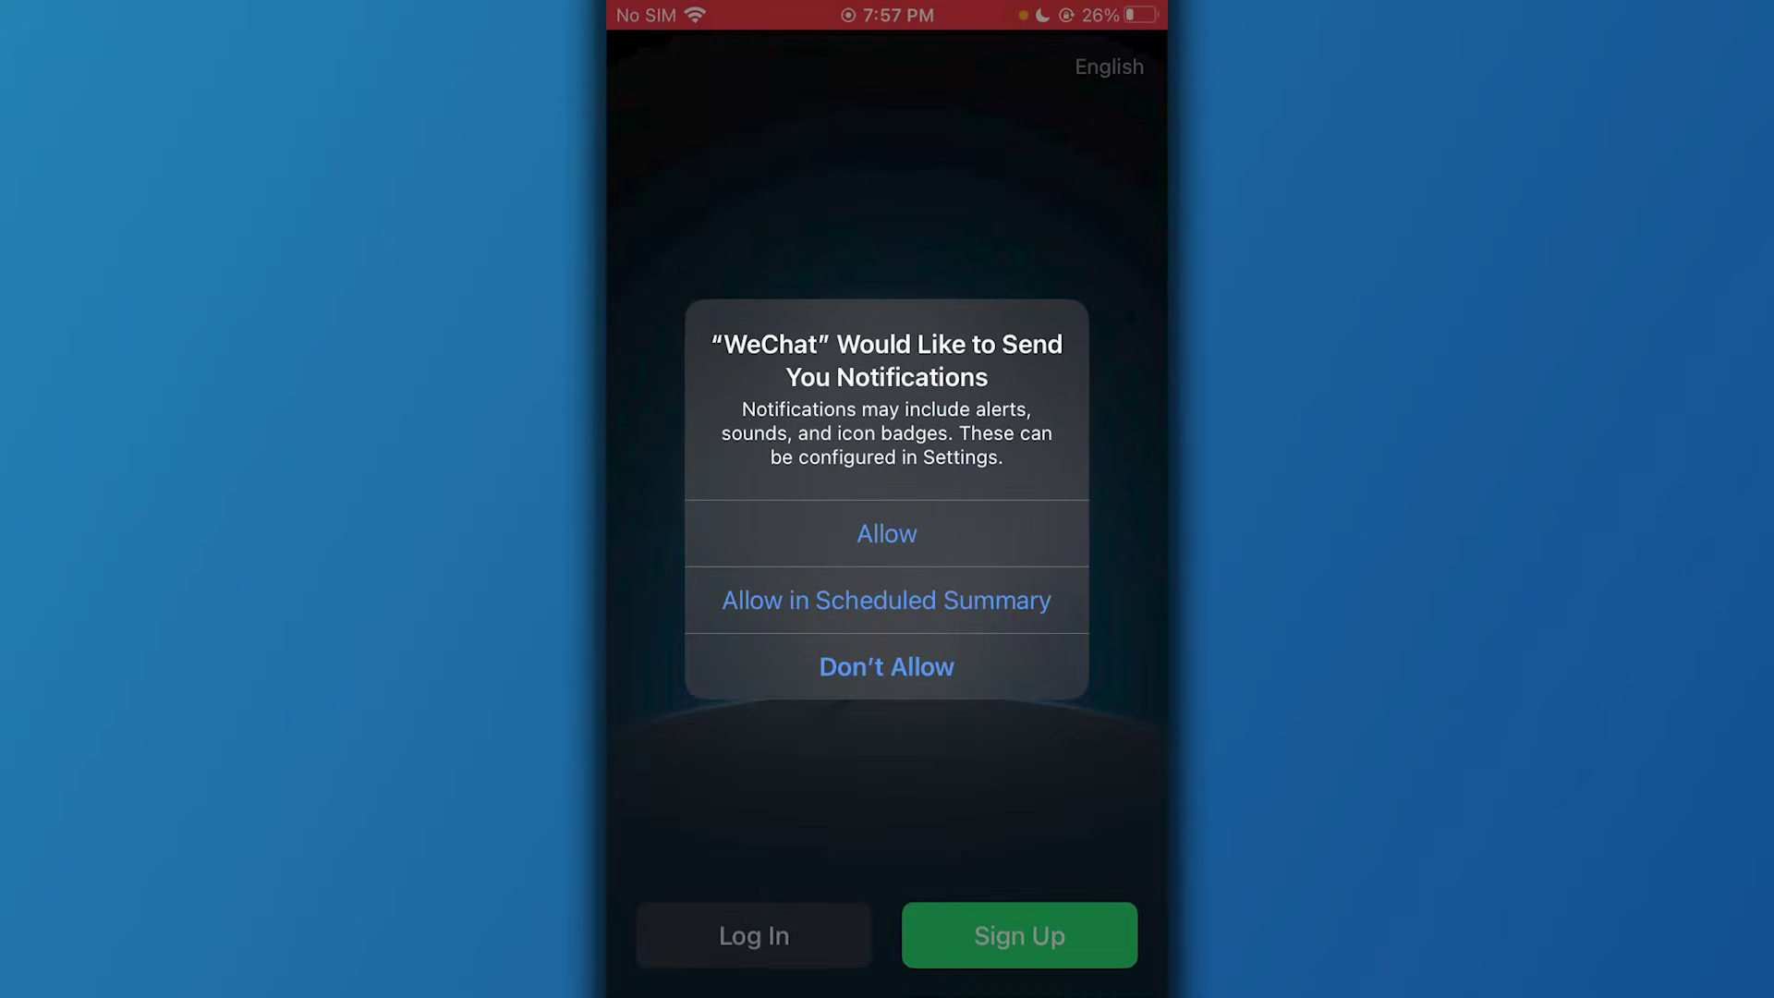
- Choose Sign Up with Mobile to show the form with Region United States and empty fields
{"action": "left_click", "coordinate": [1019, 935]}
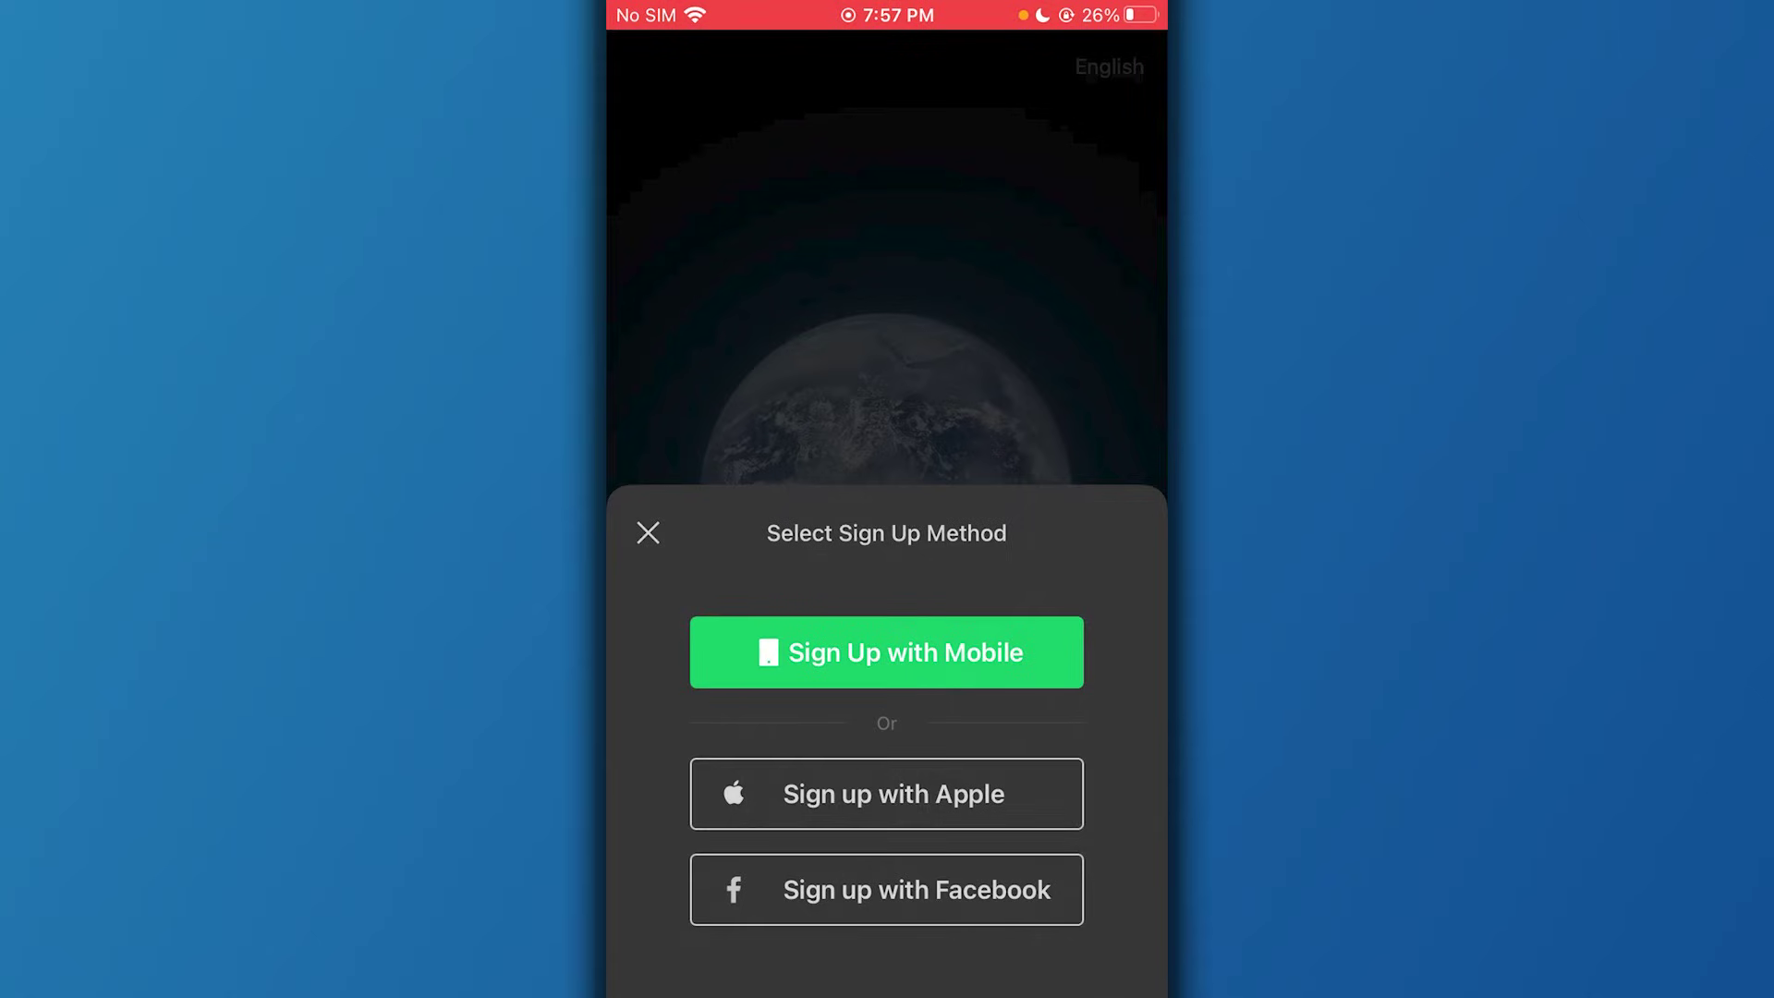
{"action": "left_click", "coordinate": [887, 794]}
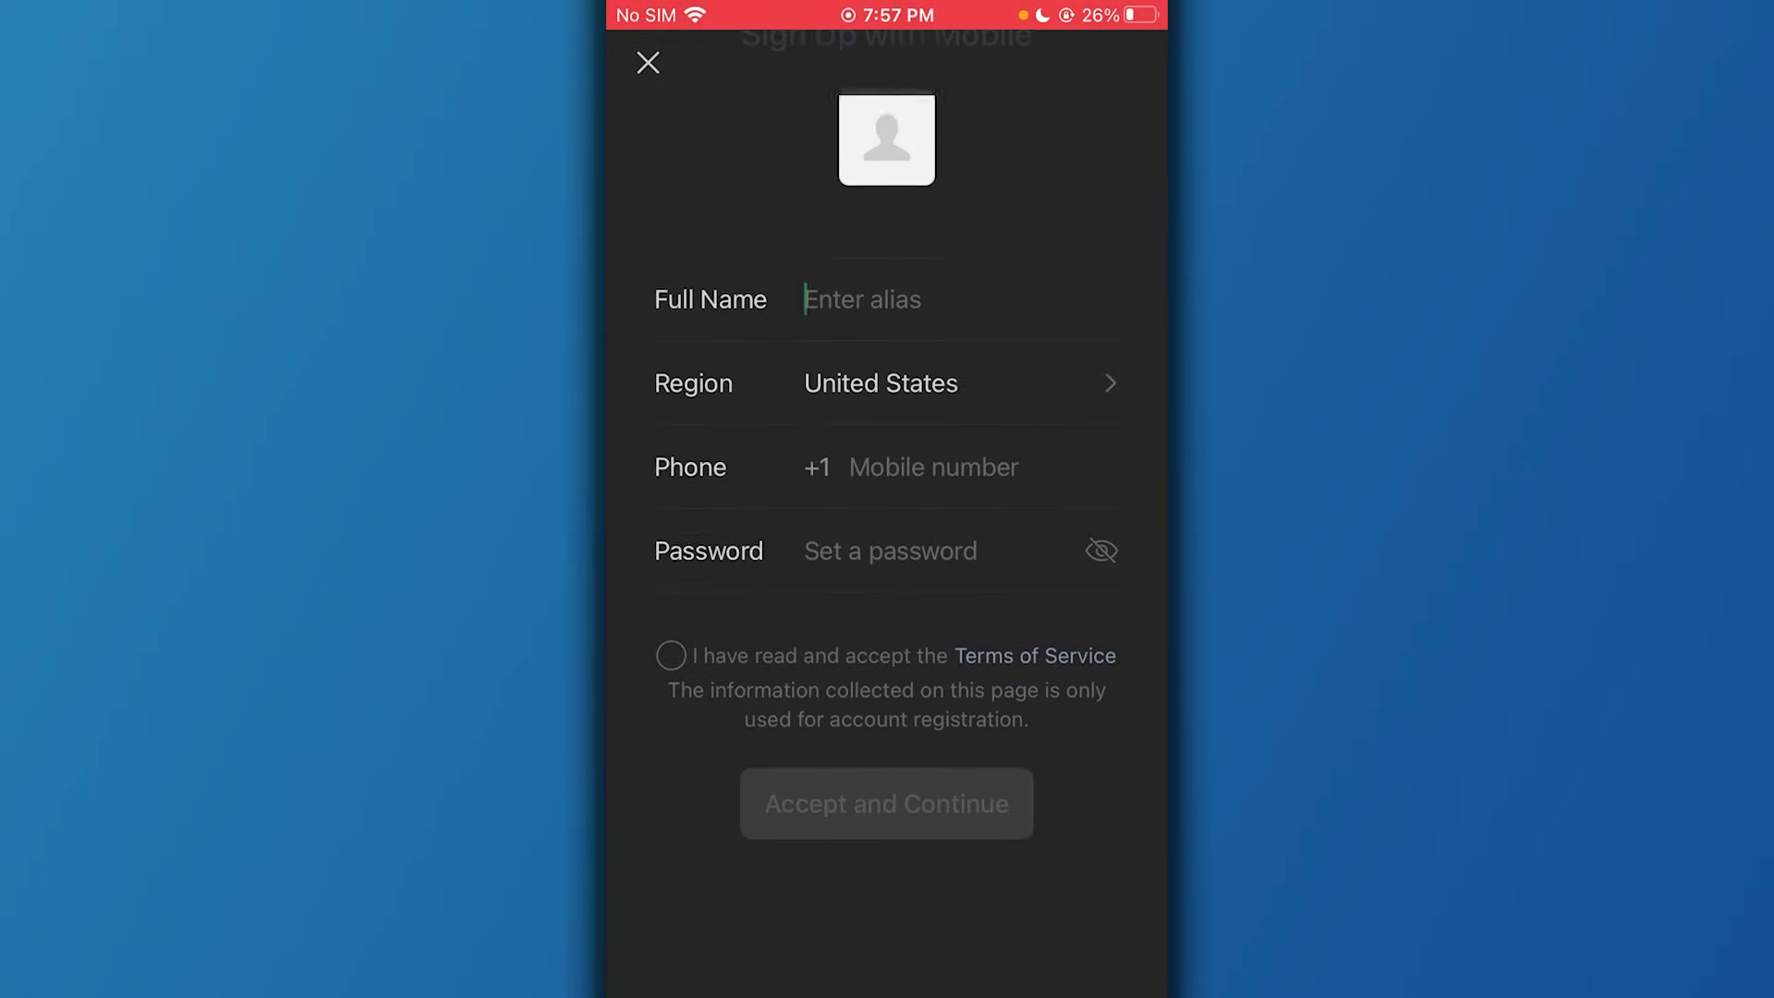
{"action": "left_click", "coordinate": [862, 308]}
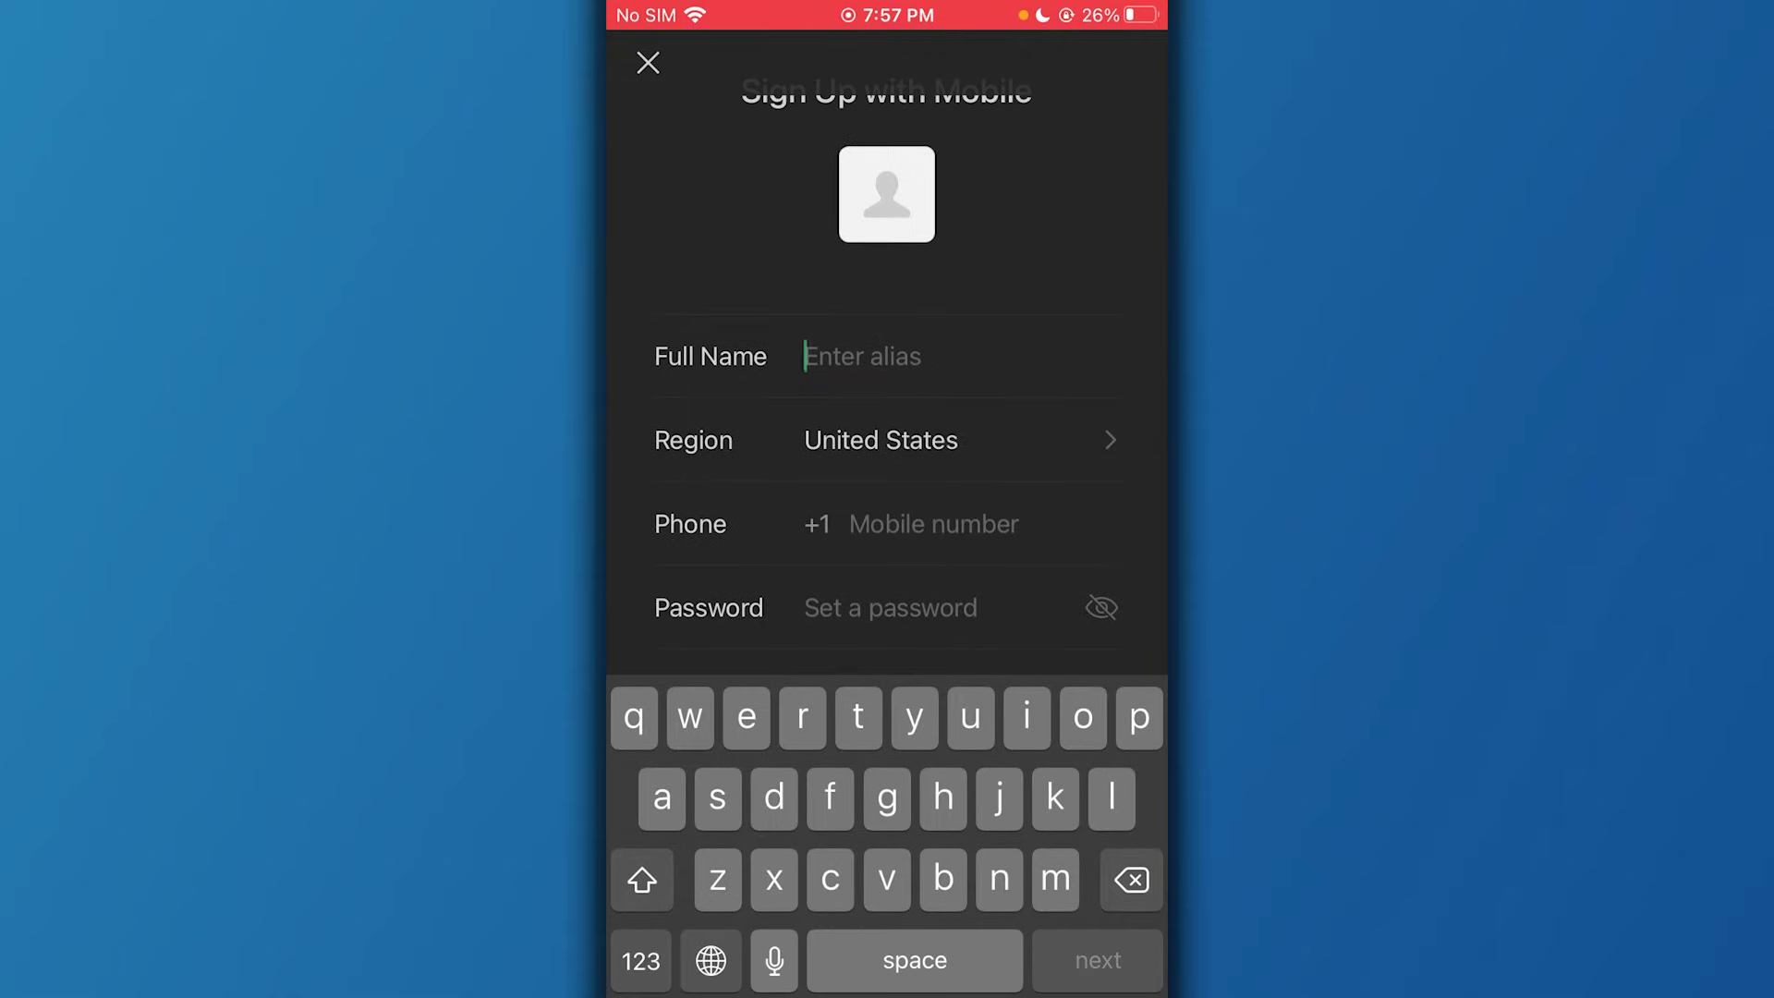
{"action": "left_click", "coordinate": [648, 62]}
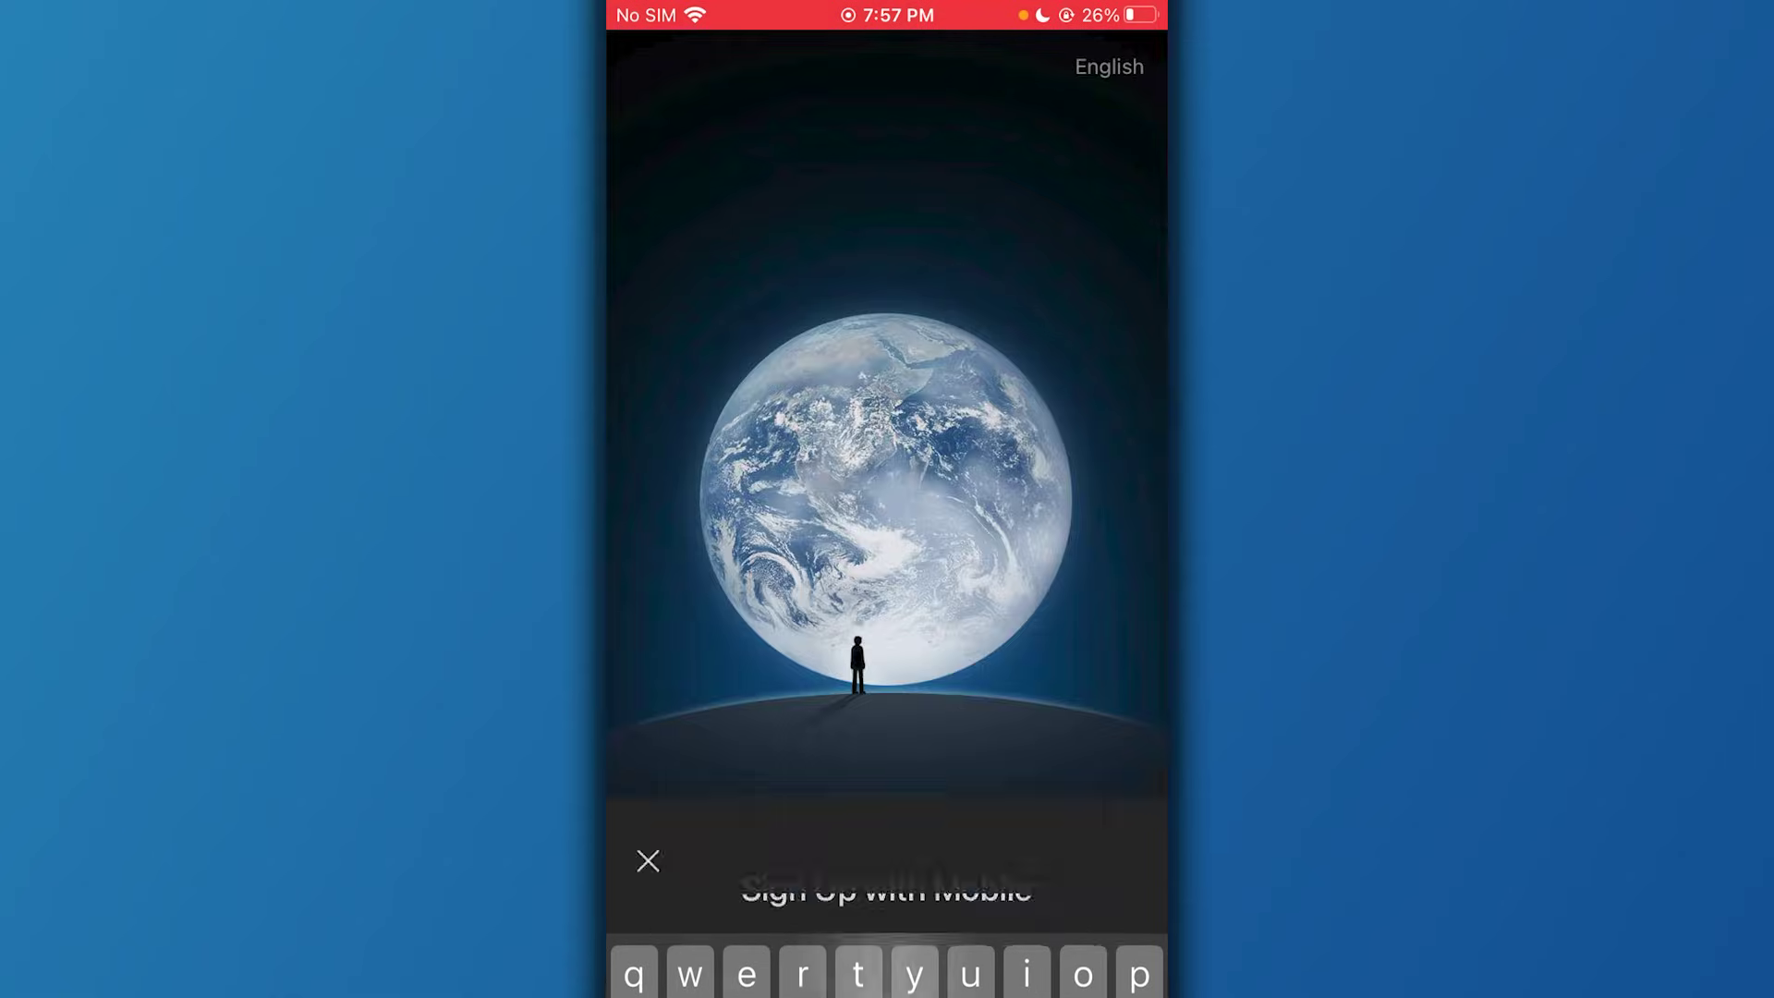
{"action": "left_click", "coordinate": [1017, 934]}
{"action": "left_click", "coordinate": [888, 794]}
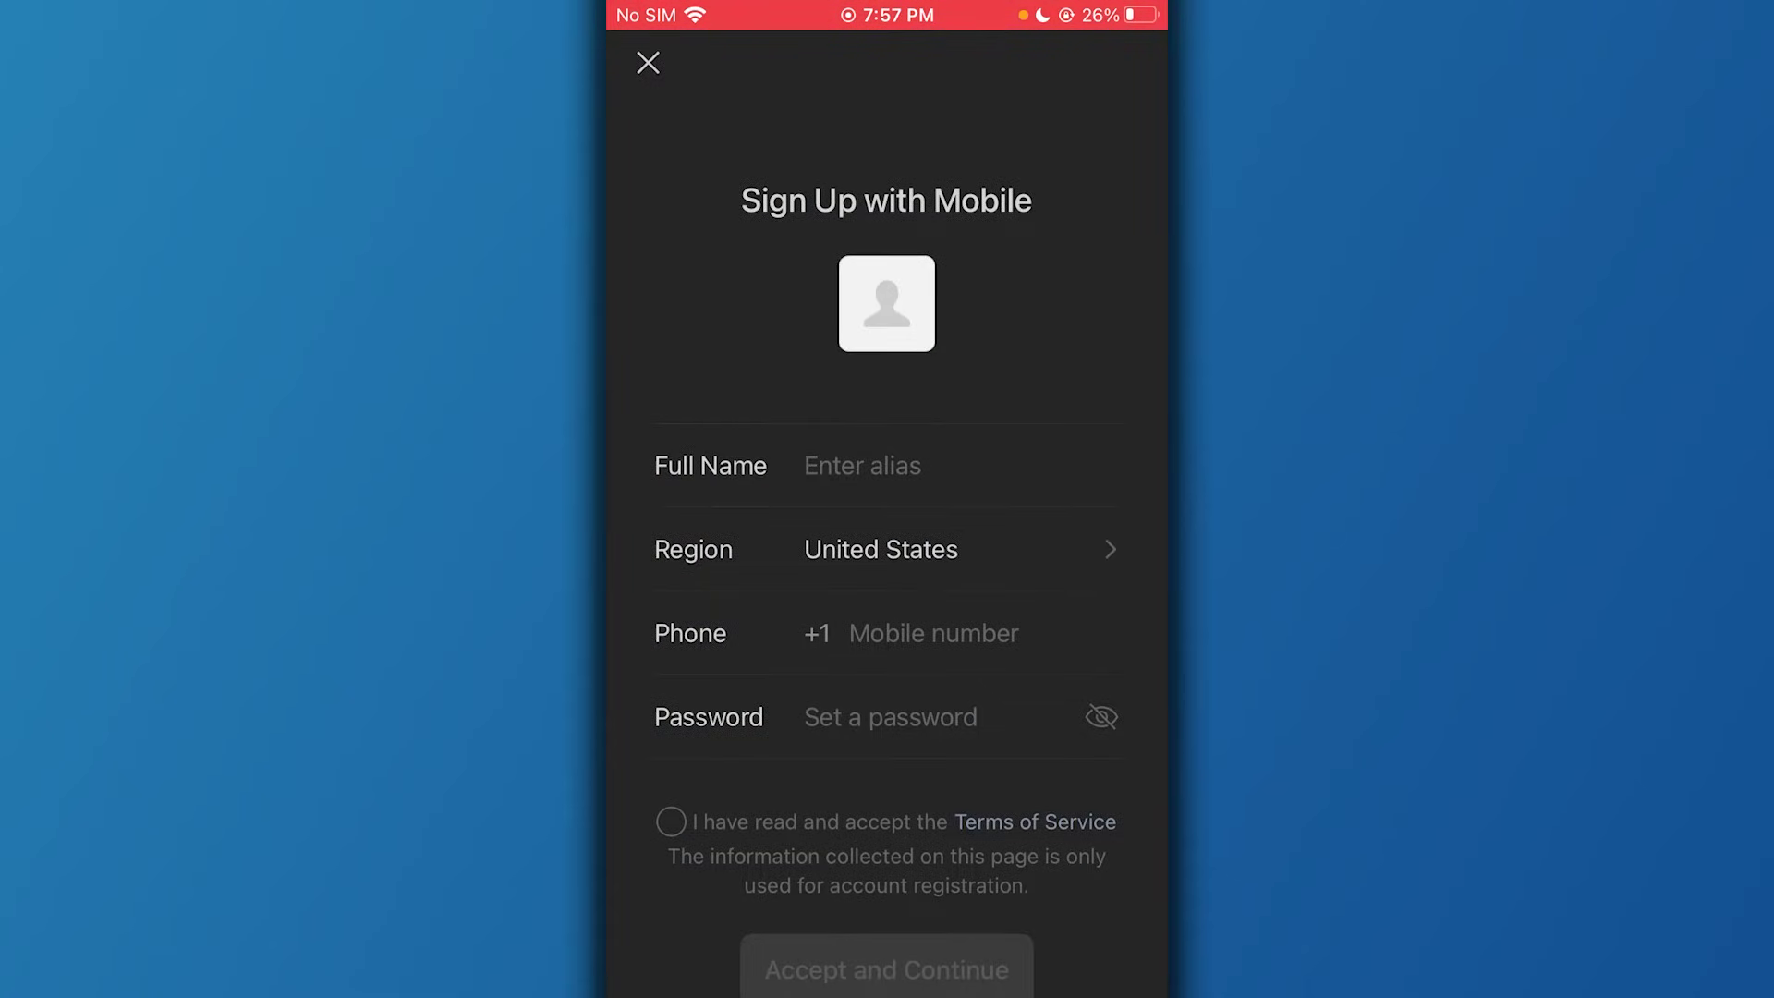
- Enter the full name and search 'Paki' to set the region to Pakistan
{"action": "left_click", "coordinate": [862, 466]}
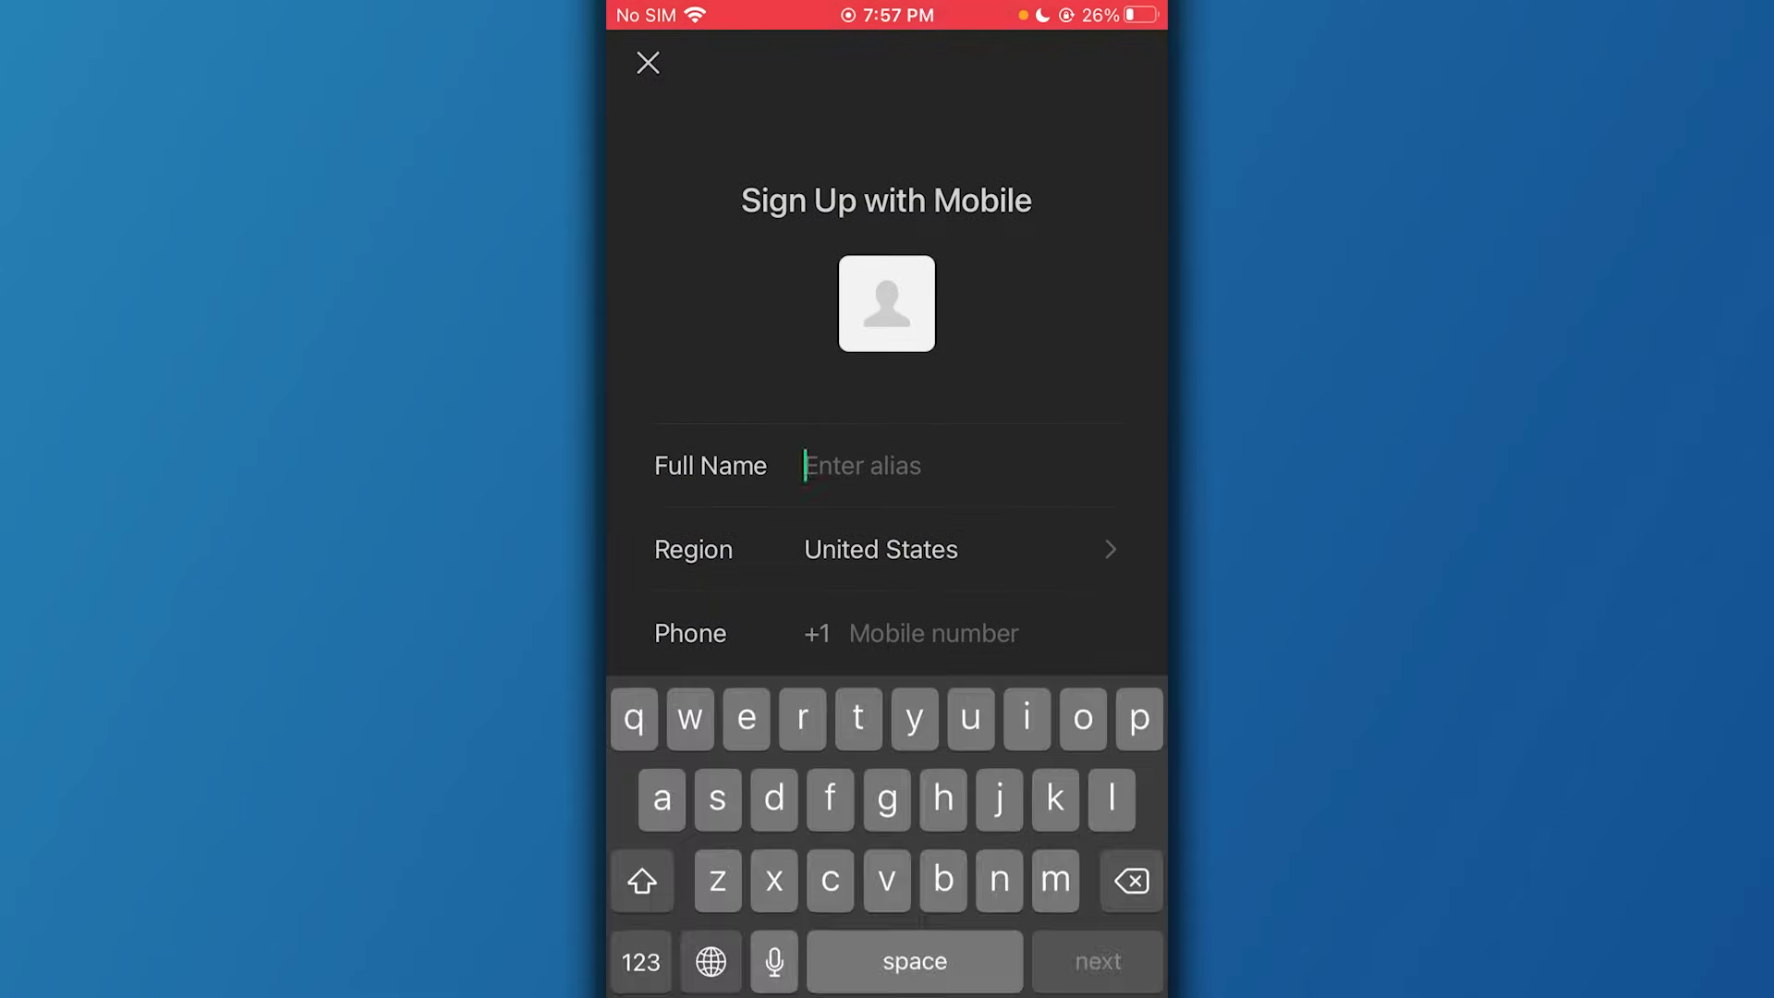
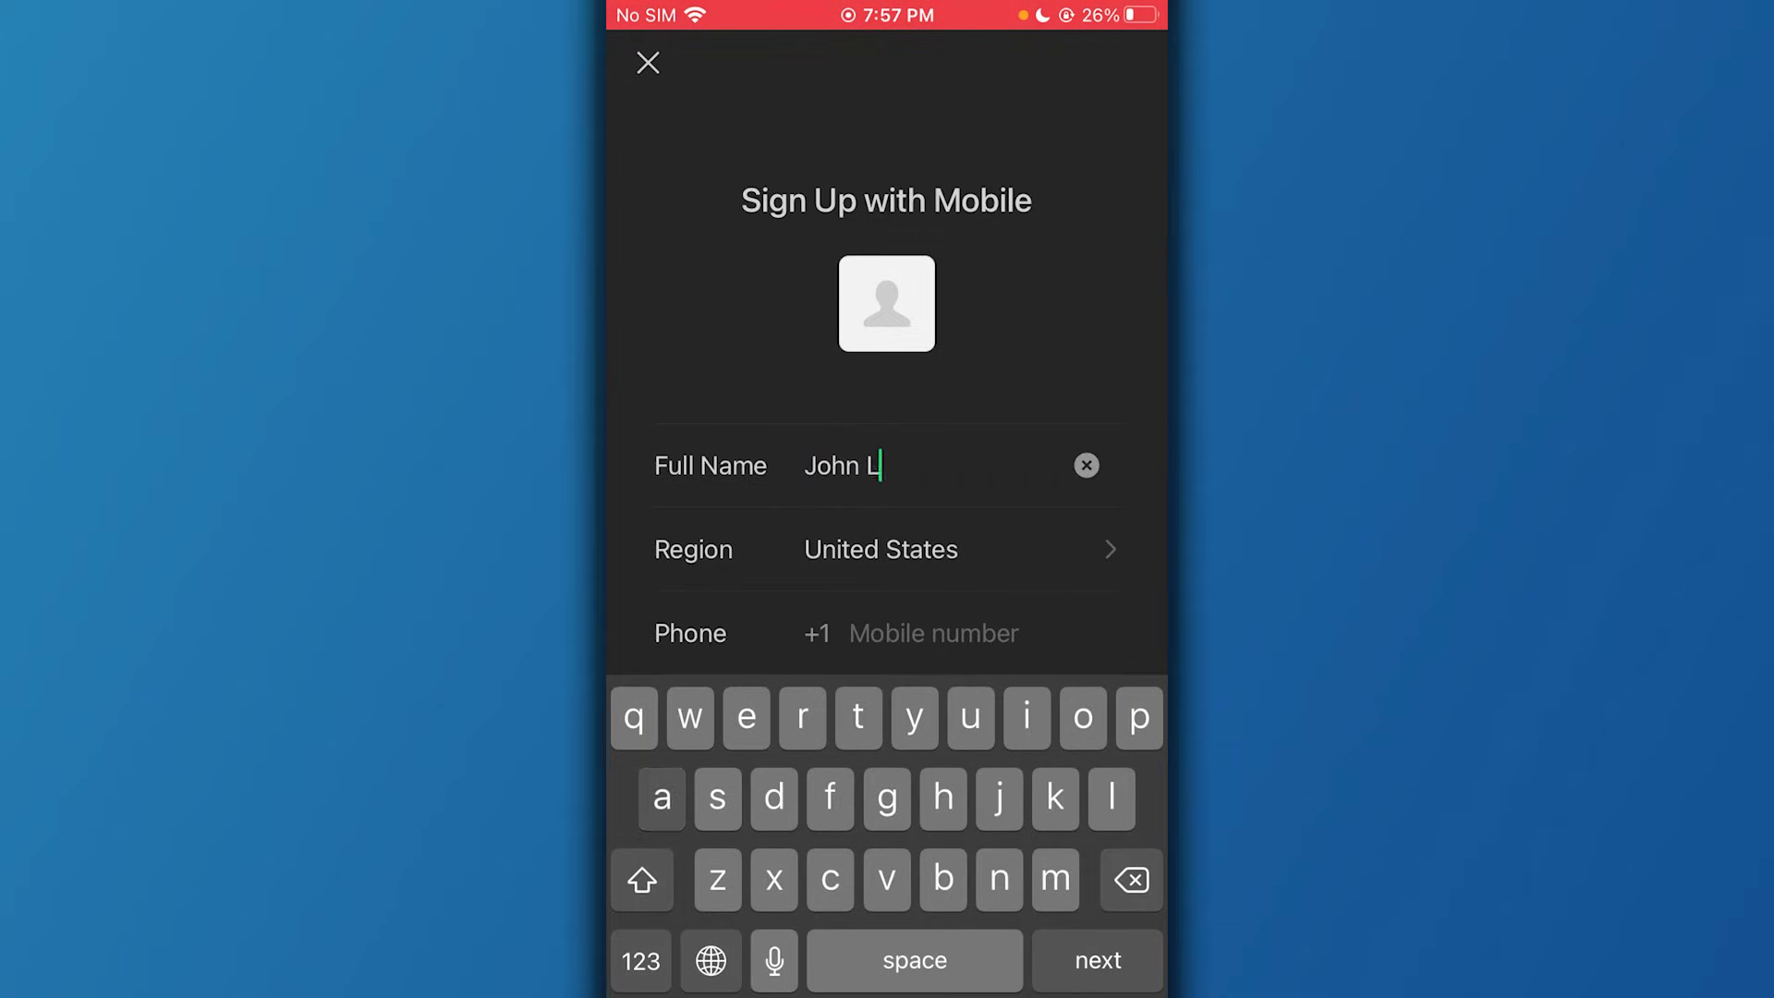
{"action": "scroll", "coordinate": [887, 462], "scroll_direction": "down", "scroll_amount": 2}
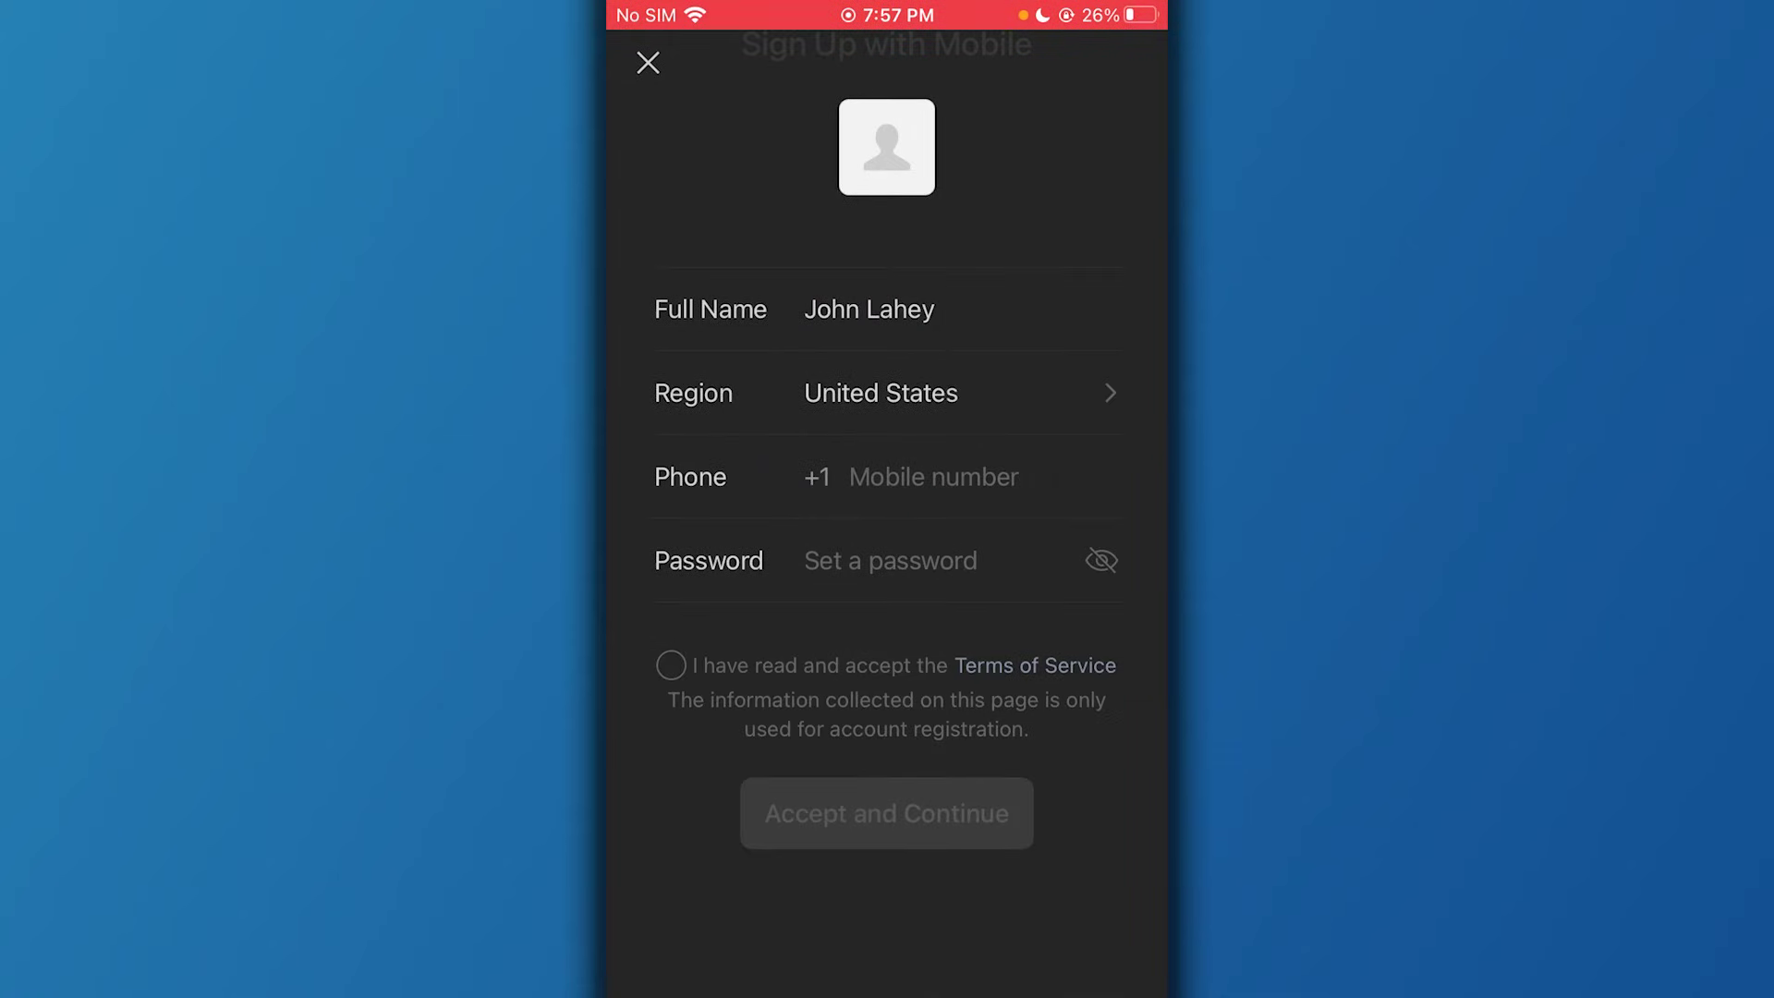
{"action": "left_click", "coordinate": [887, 483]}
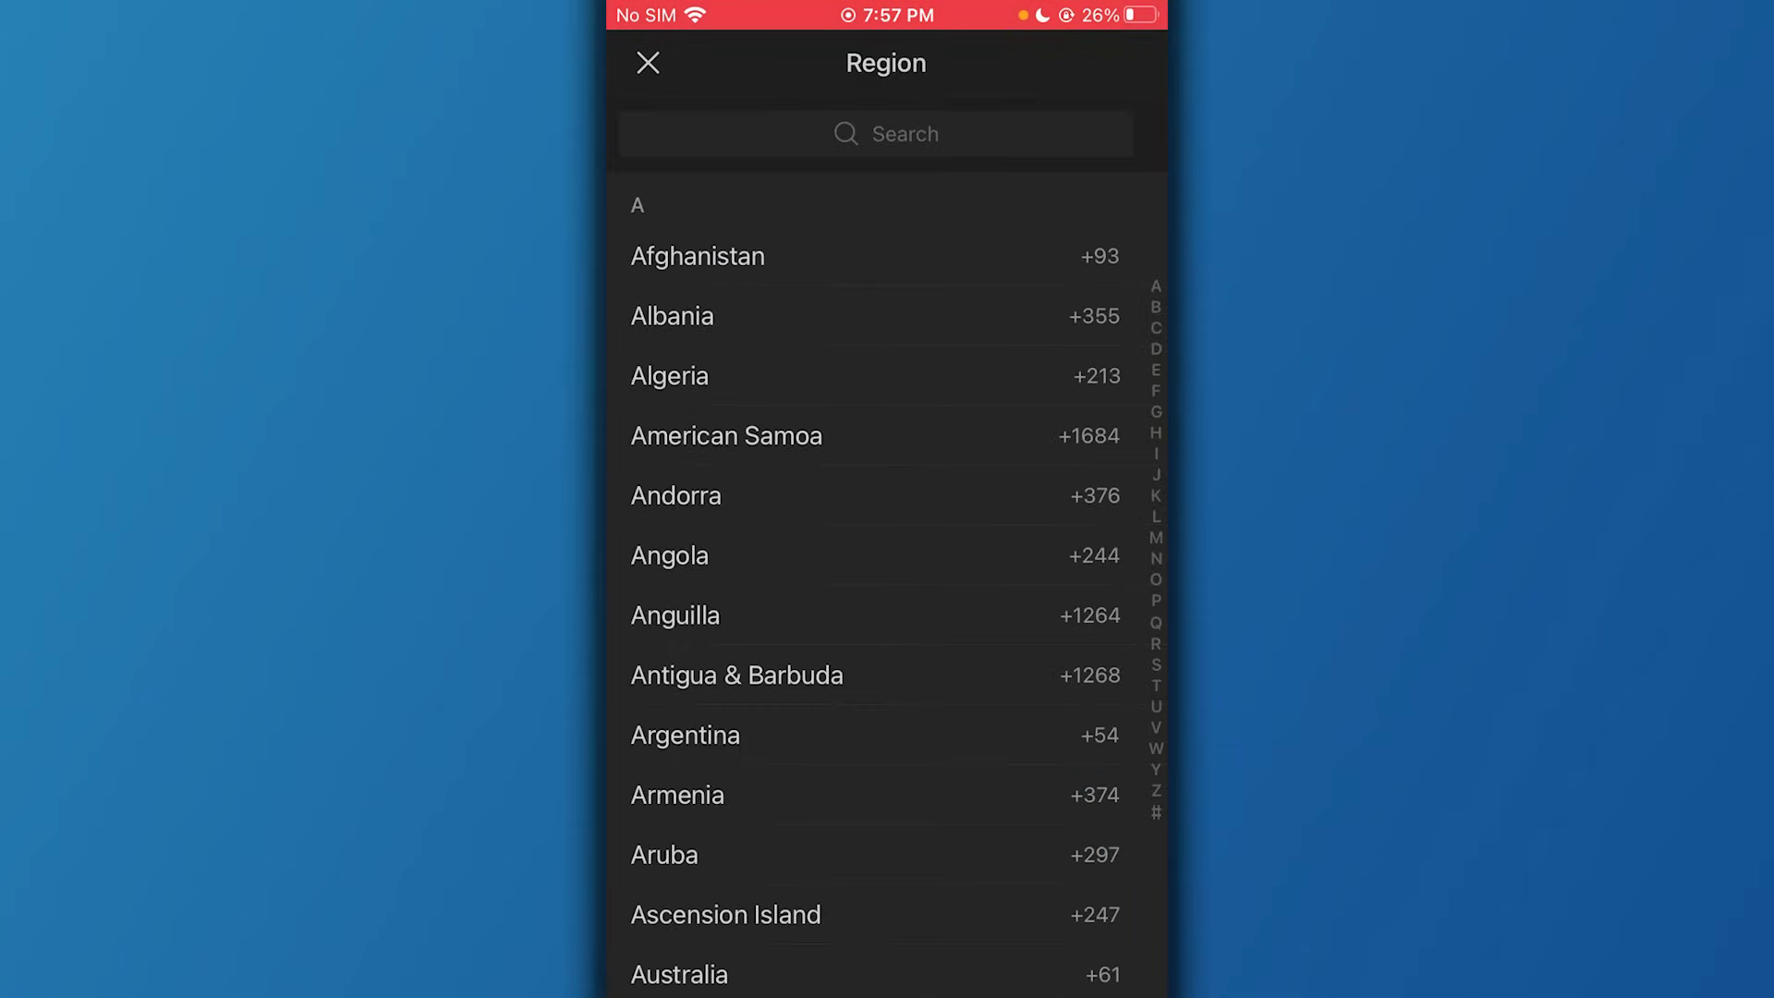
{"action": "left_click", "coordinate": [887, 134]}
{"action": "type", "text": "Paki"}
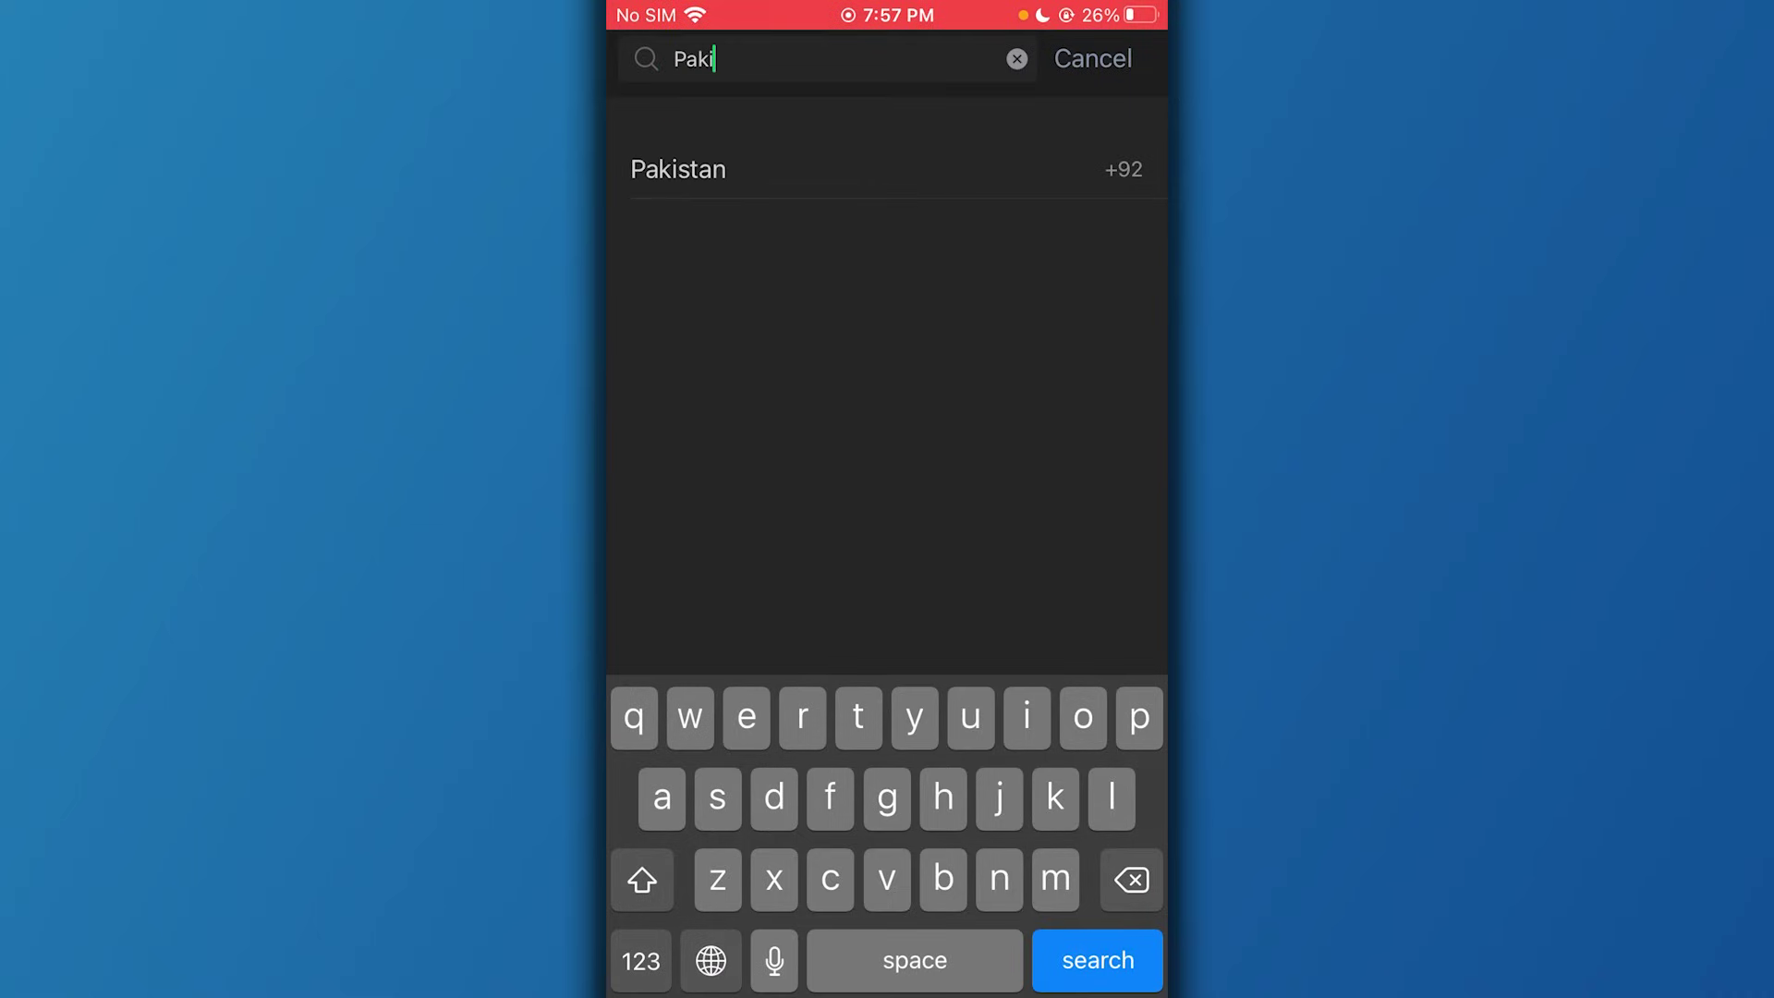
{"action": "left_click", "coordinate": [678, 169]}
- Enter the mobile number and a password, then accept the Terms of Service
{"action": "left_click", "coordinate": [952, 570]}
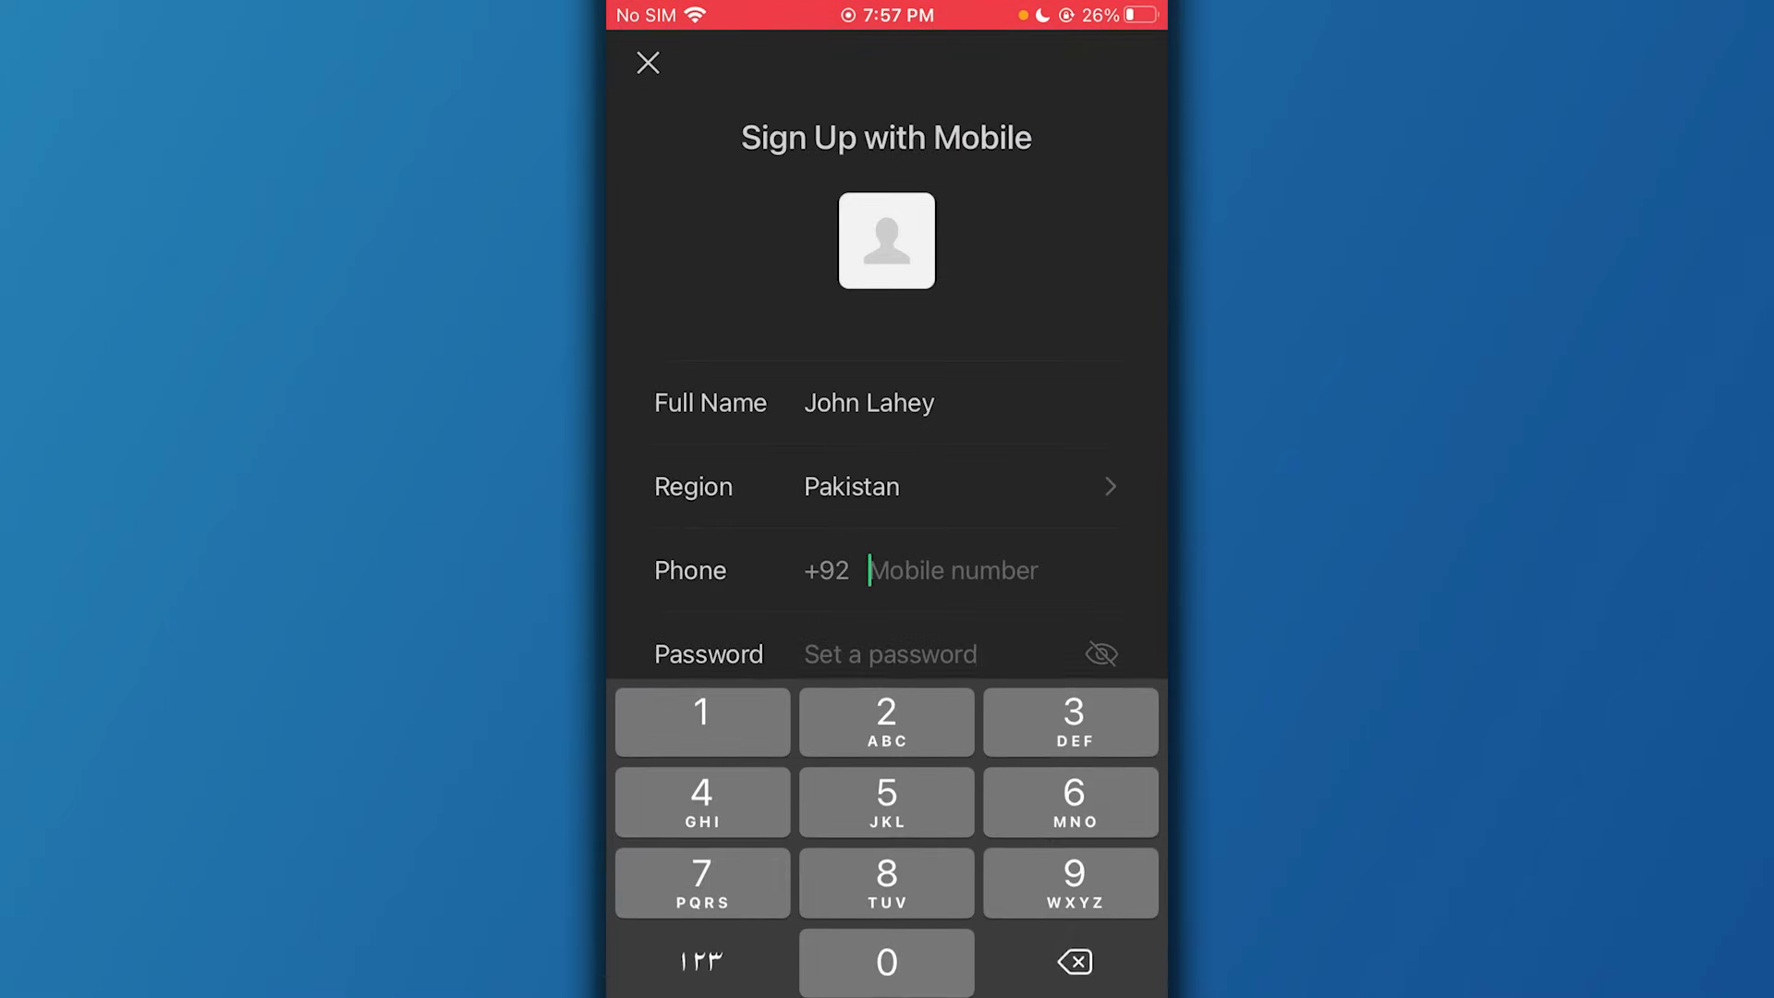
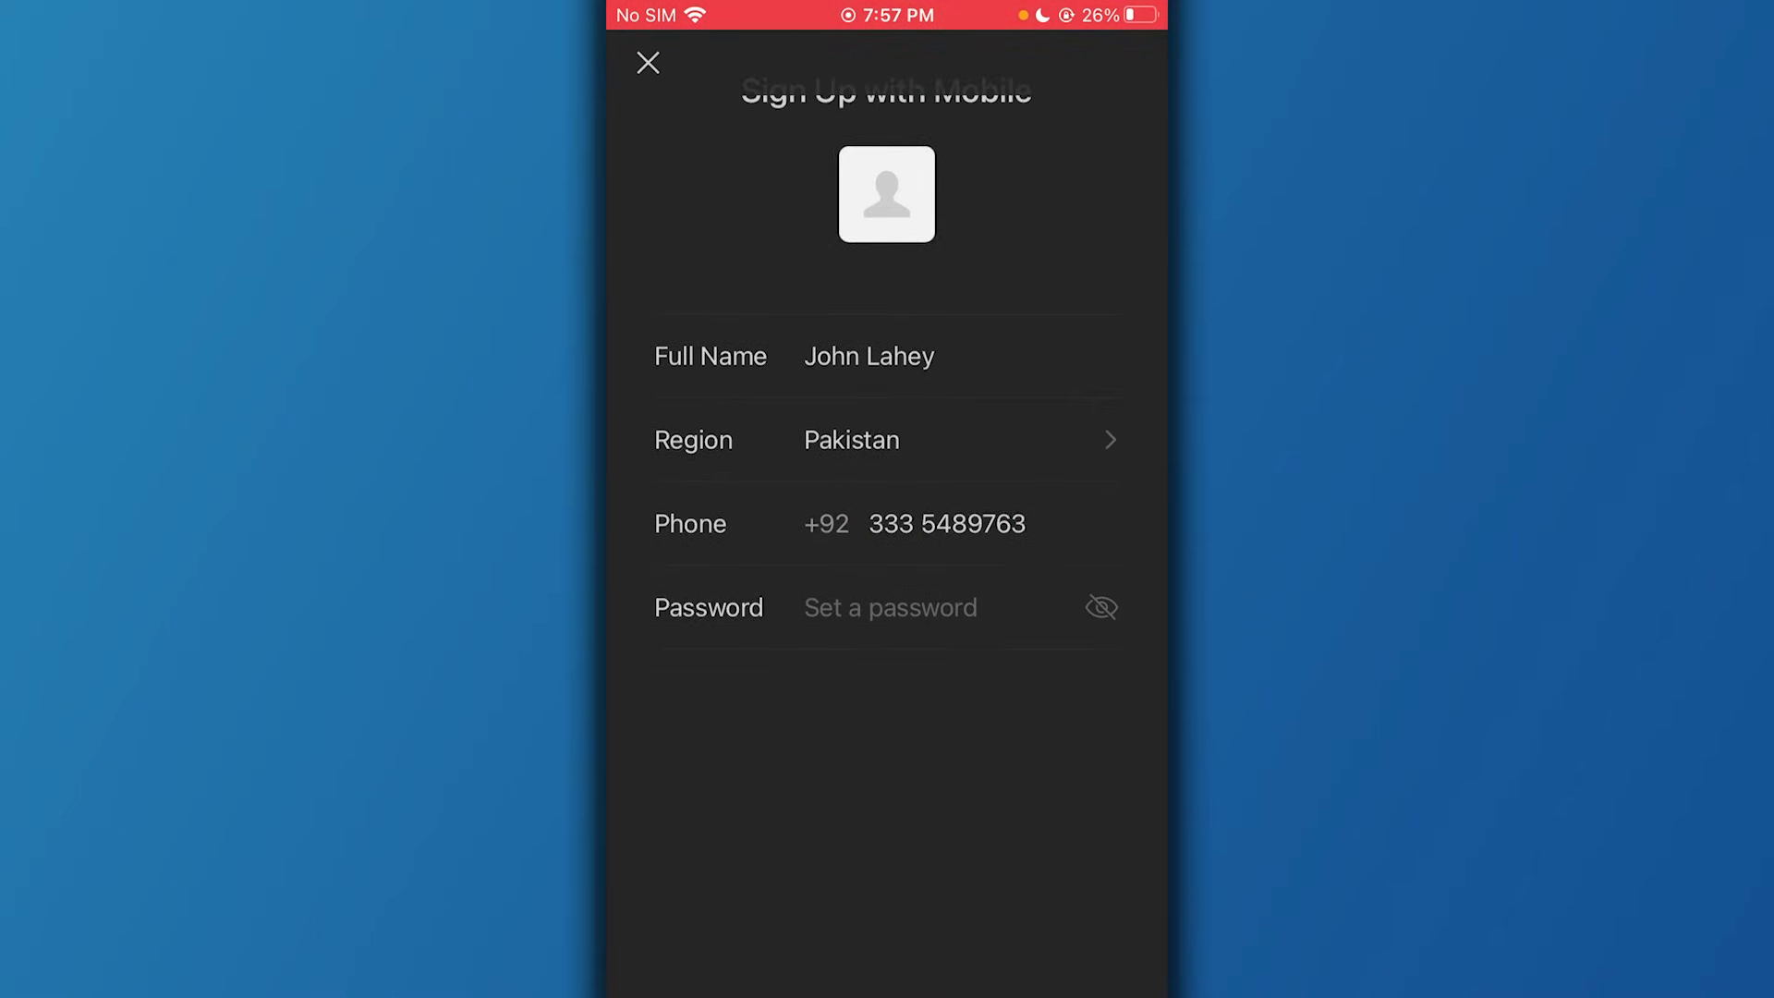
{"action": "left_click", "coordinate": [887, 607]}
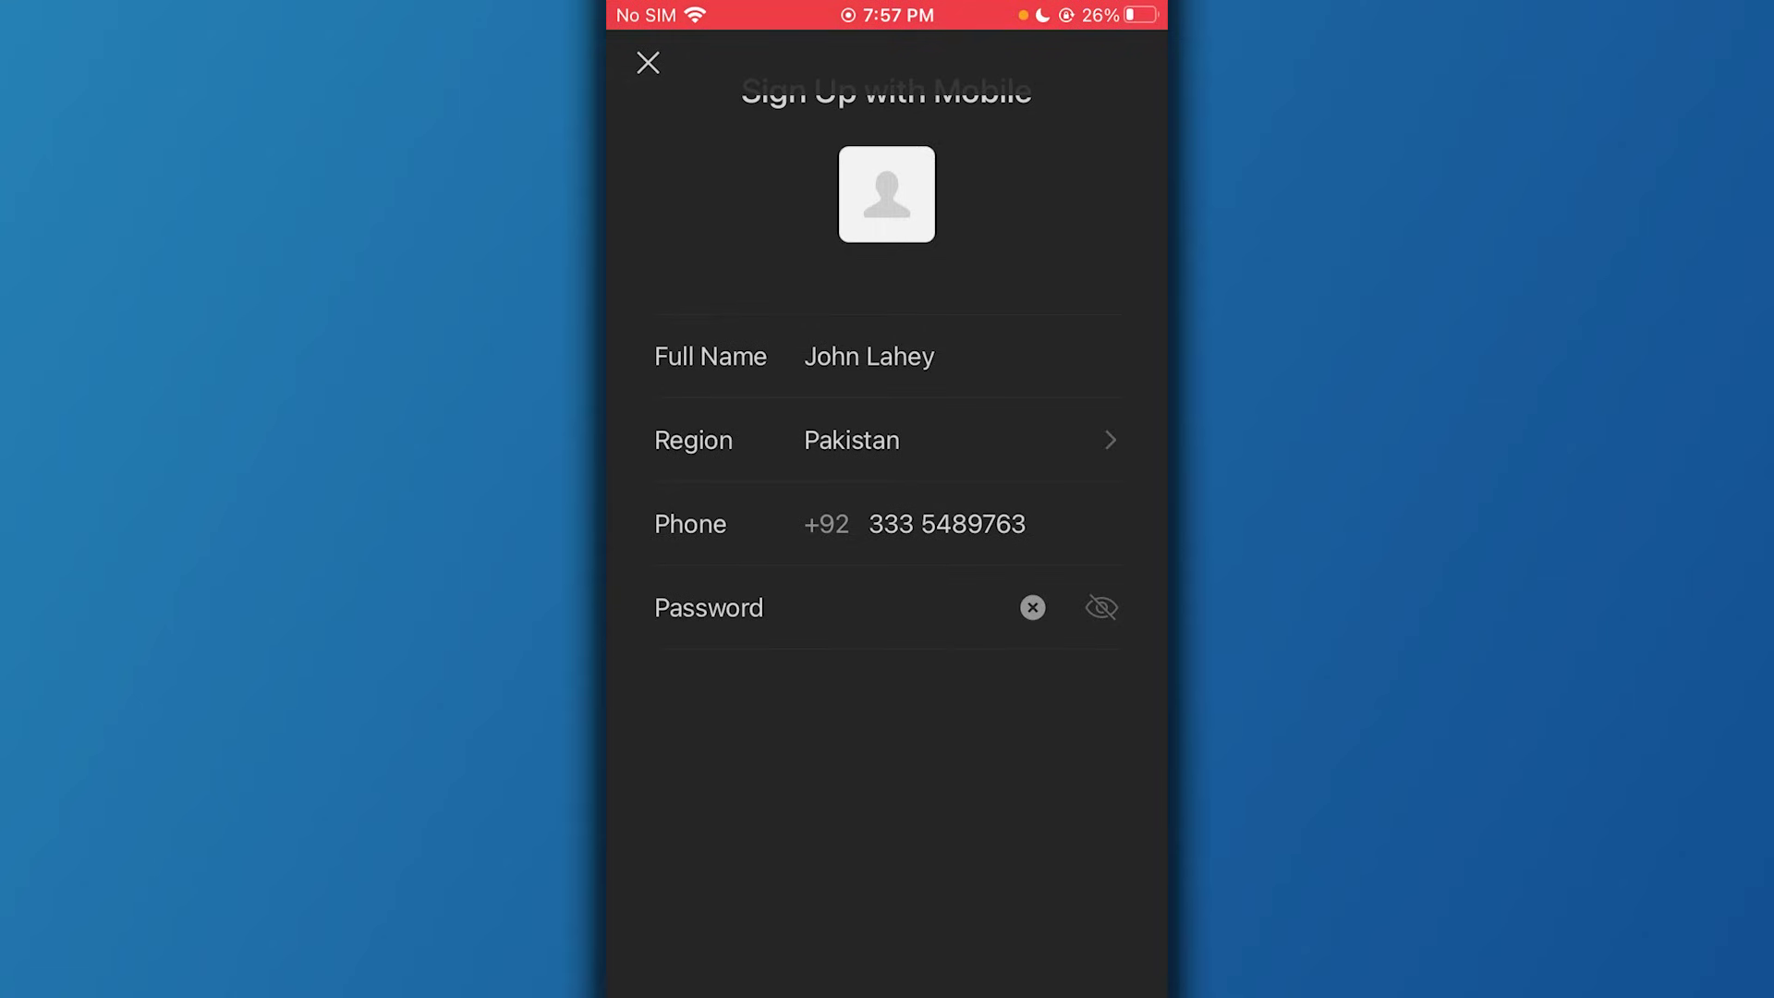
{"action": "left_click", "coordinate": [670, 711]}
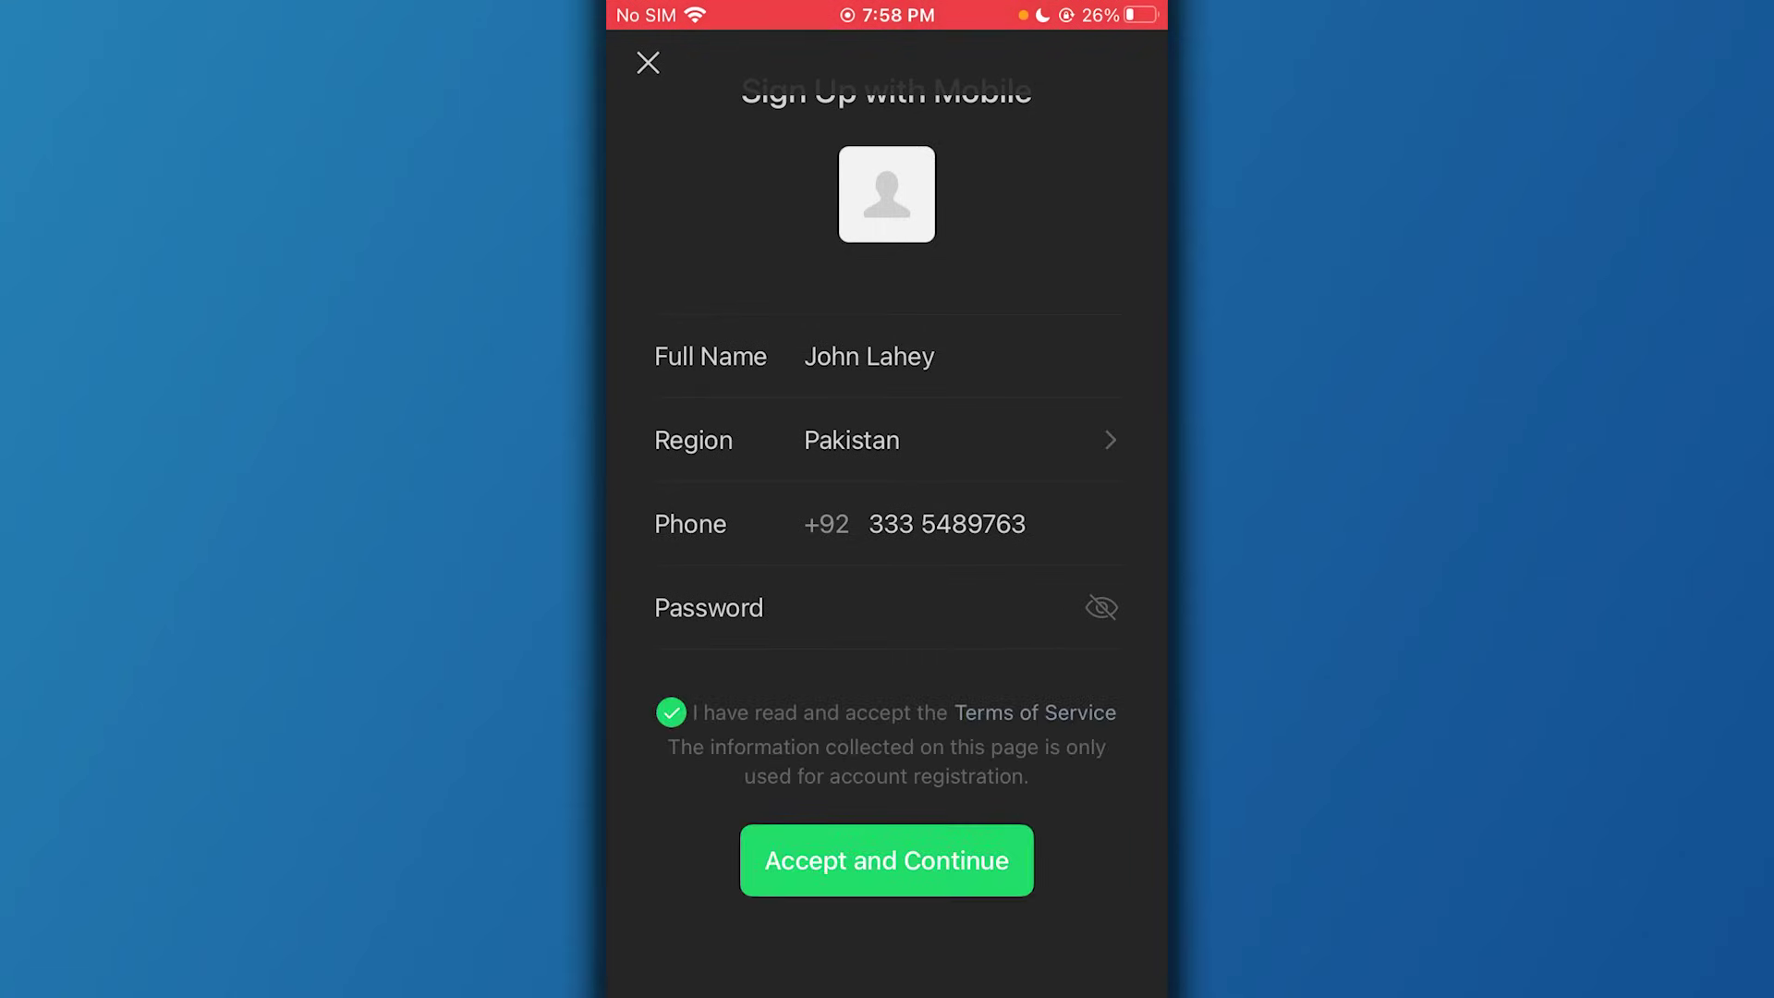
- Accept and continue, then acknowledge the WeChat Privacy Policy to reach Security Verification
{"action": "left_click", "coordinate": [887, 860]}
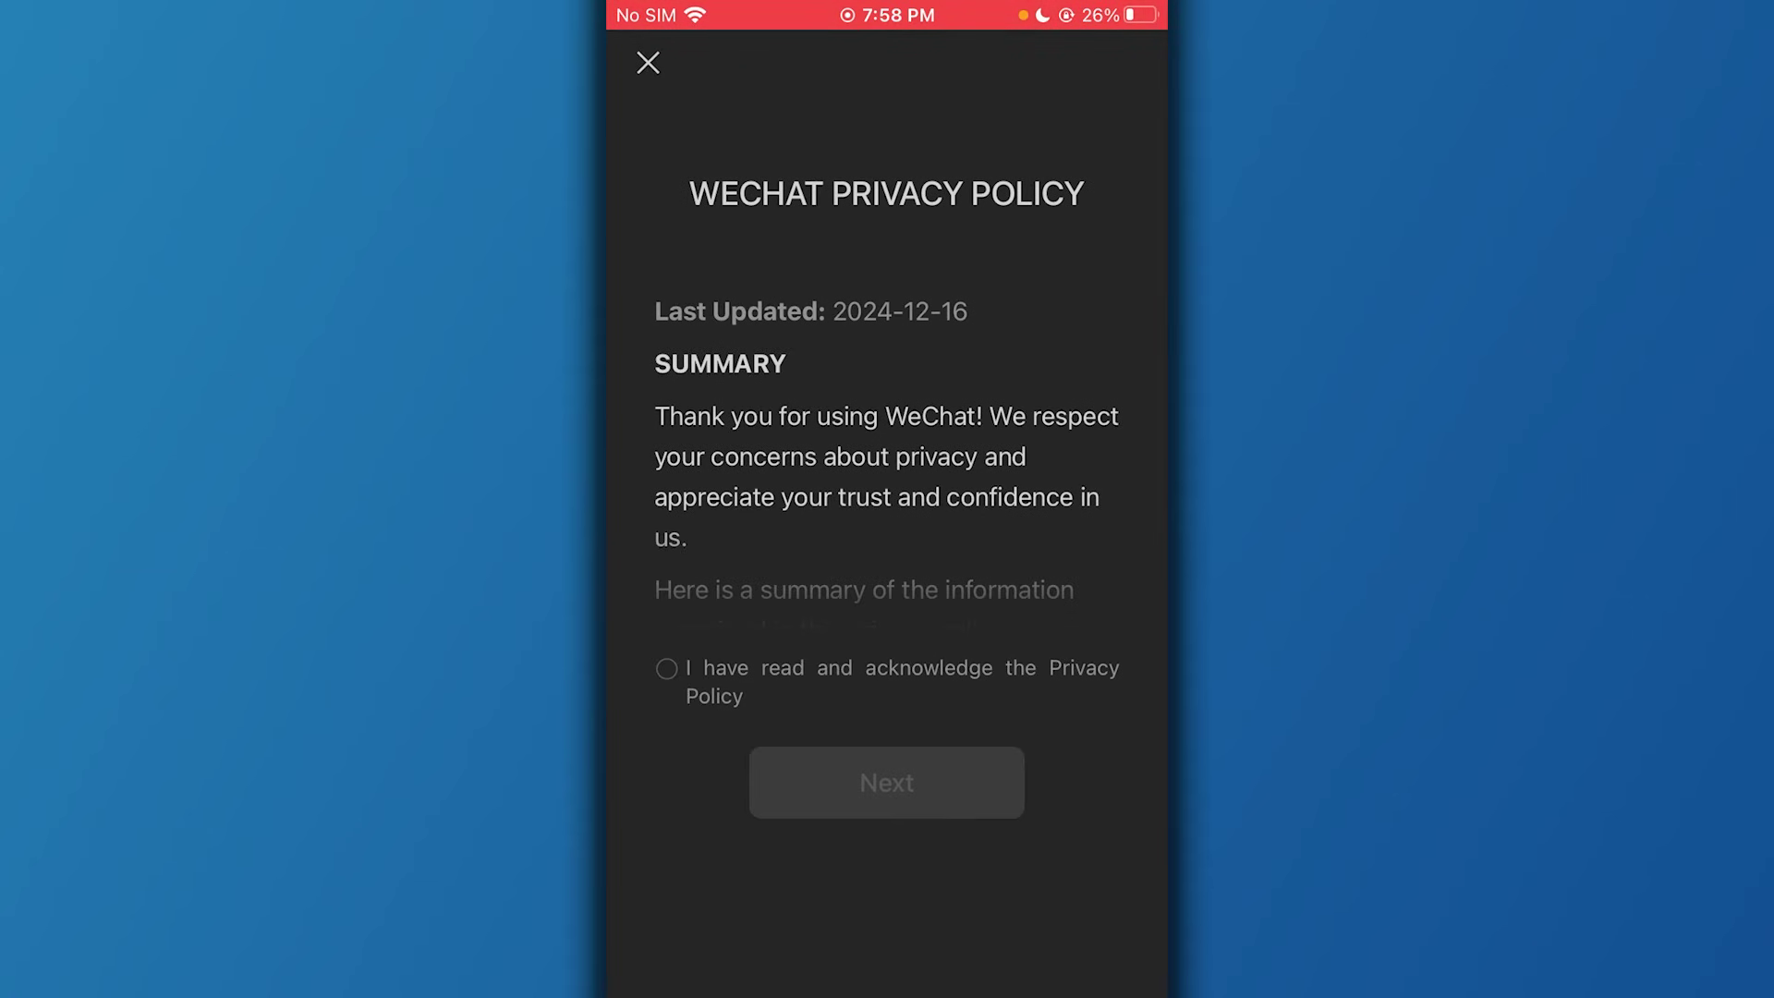
{"action": "scroll", "coordinate": [887, 360], "scroll_direction": "down", "scroll_amount": 15}
{"action": "left_click", "coordinate": [666, 668]}
{"action": "scroll", "coordinate": [887, 360], "scroll_direction": "down", "scroll_amount": 3}
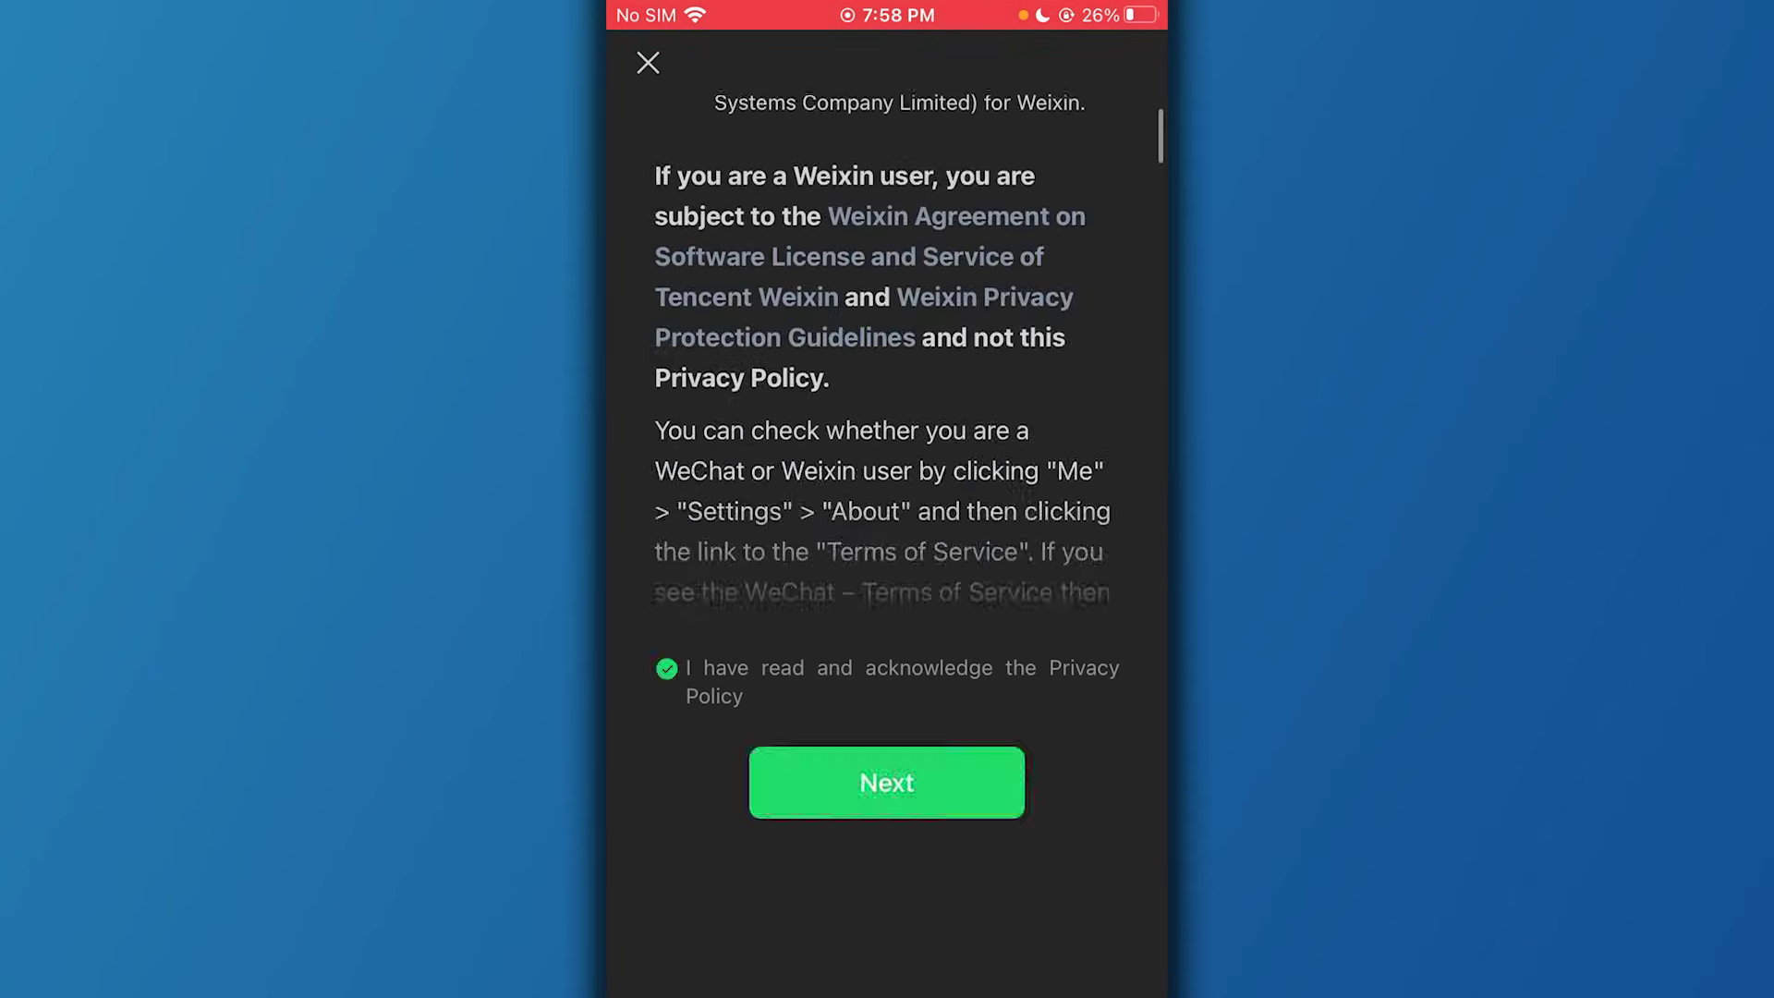
{"action": "left_click", "coordinate": [887, 783]}
- Start verification, select both cherry blossom tree tiles and confirm with OK
{"action": "left_click", "coordinate": [887, 860]}
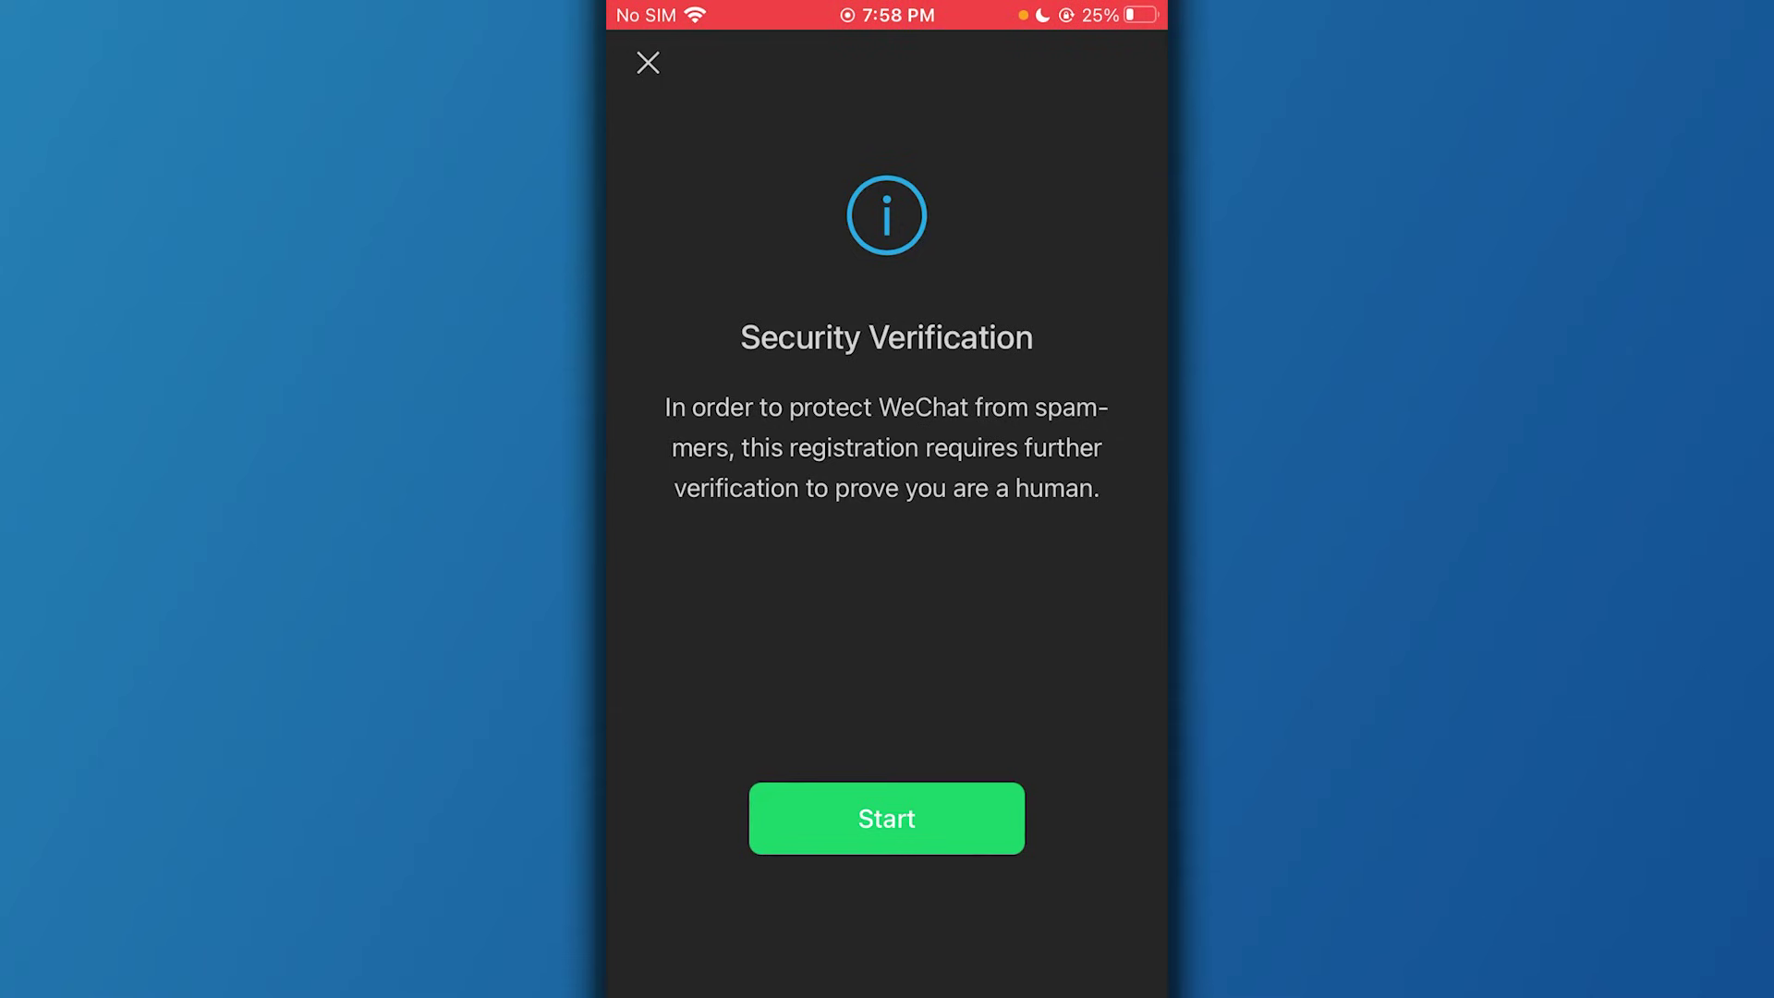
{"action": "left_click", "coordinate": [886, 818]}
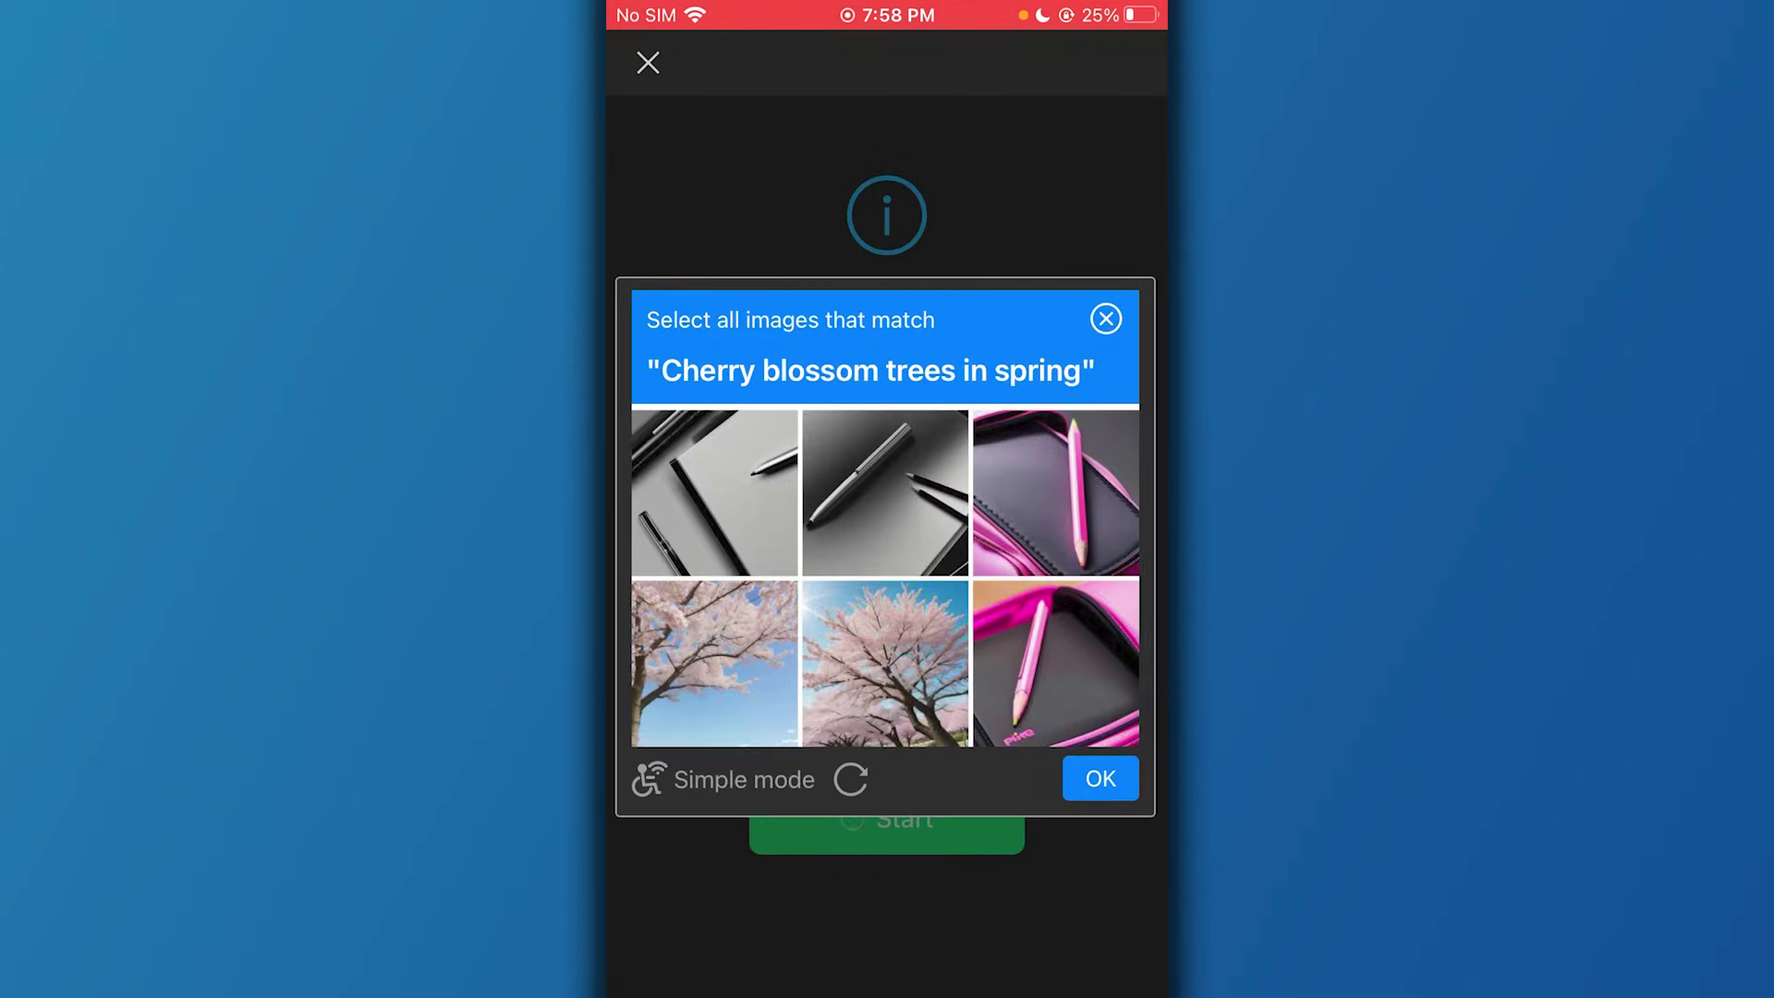
{"action": "left_click", "coordinate": [885, 664]}
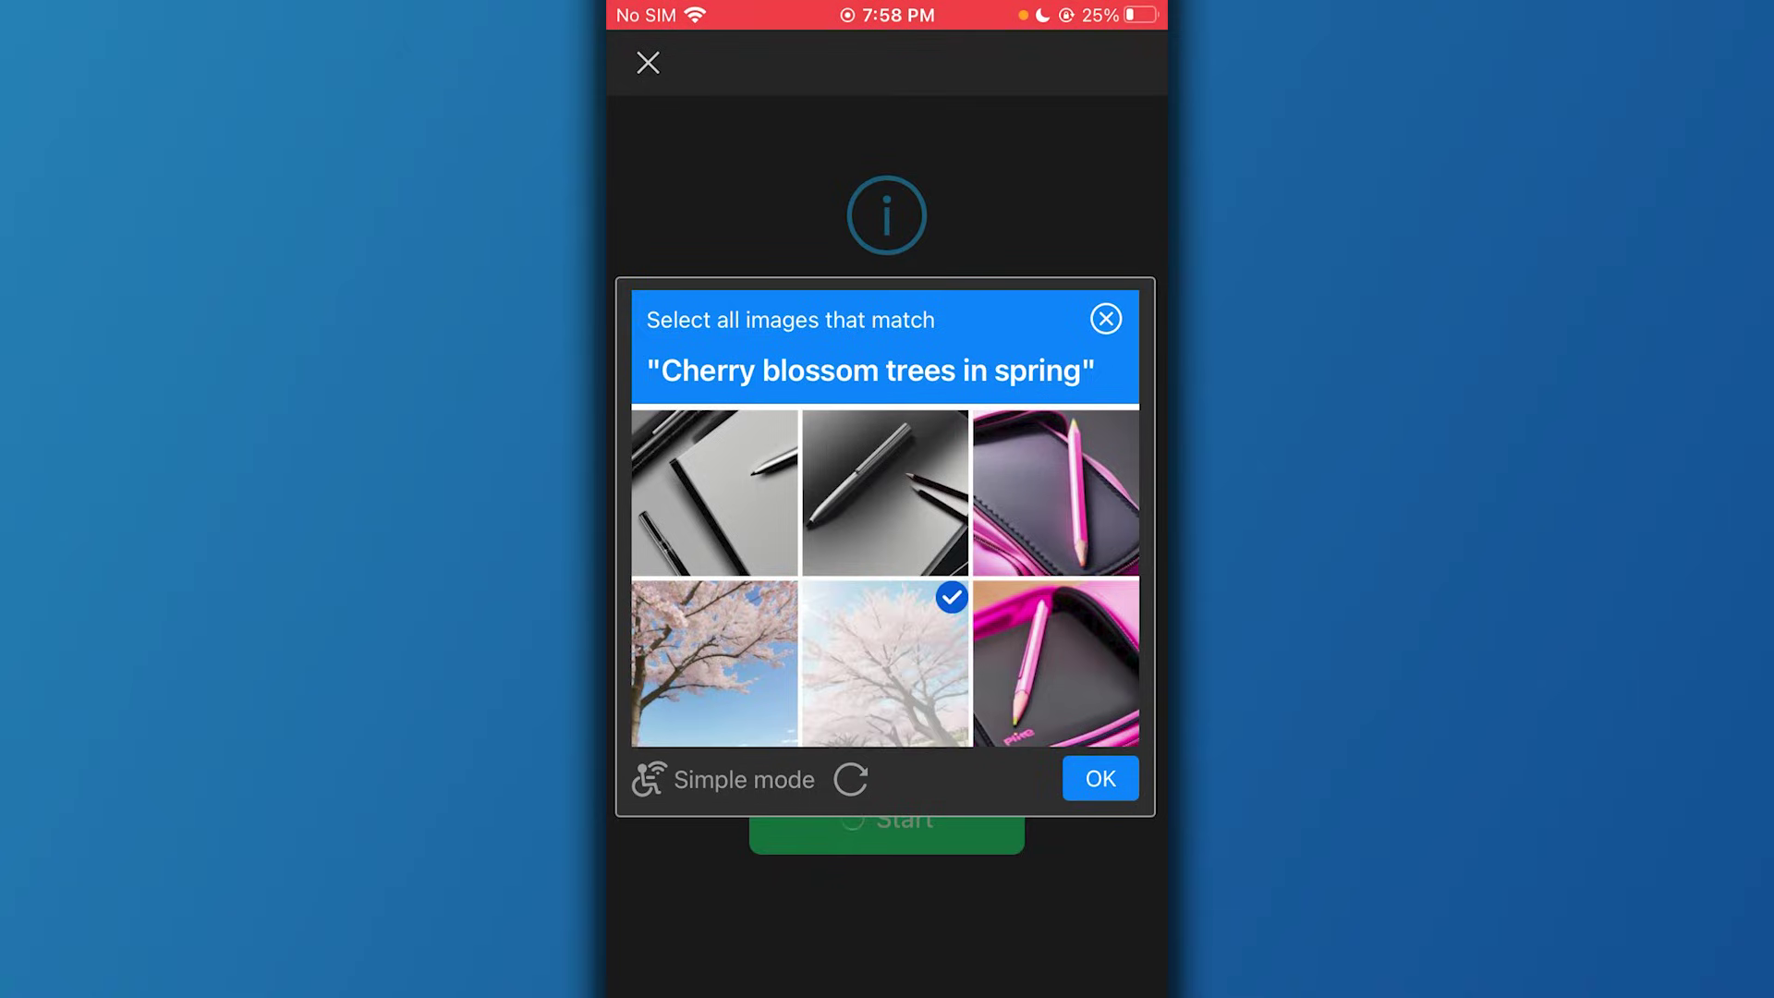
{"action": "left_click", "coordinate": [714, 664]}
{"action": "left_click", "coordinate": [1100, 778]}
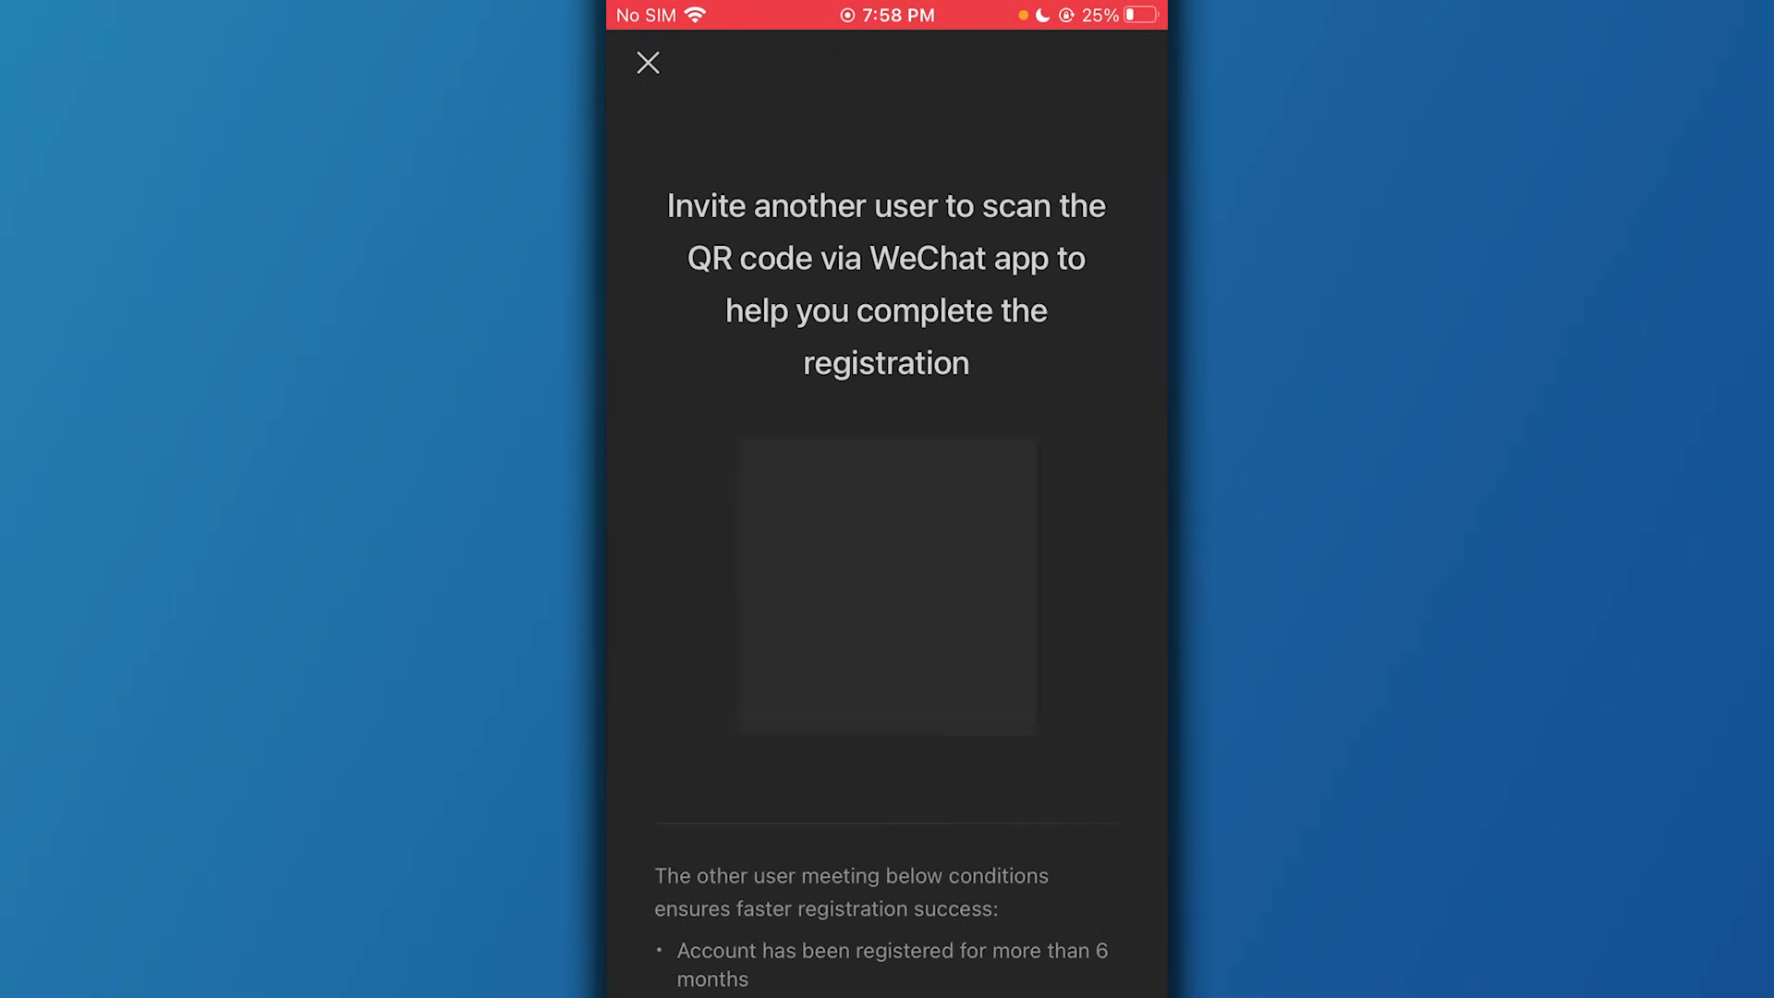
- Scroll through the QR invite page, then close it with the top-left X
{"action": "scroll", "coordinate": [887, 554], "scroll_direction": "down", "scroll_amount": 4}
{"action": "scroll", "coordinate": [887, 554], "scroll_direction": "up", "scroll_amount": 4}
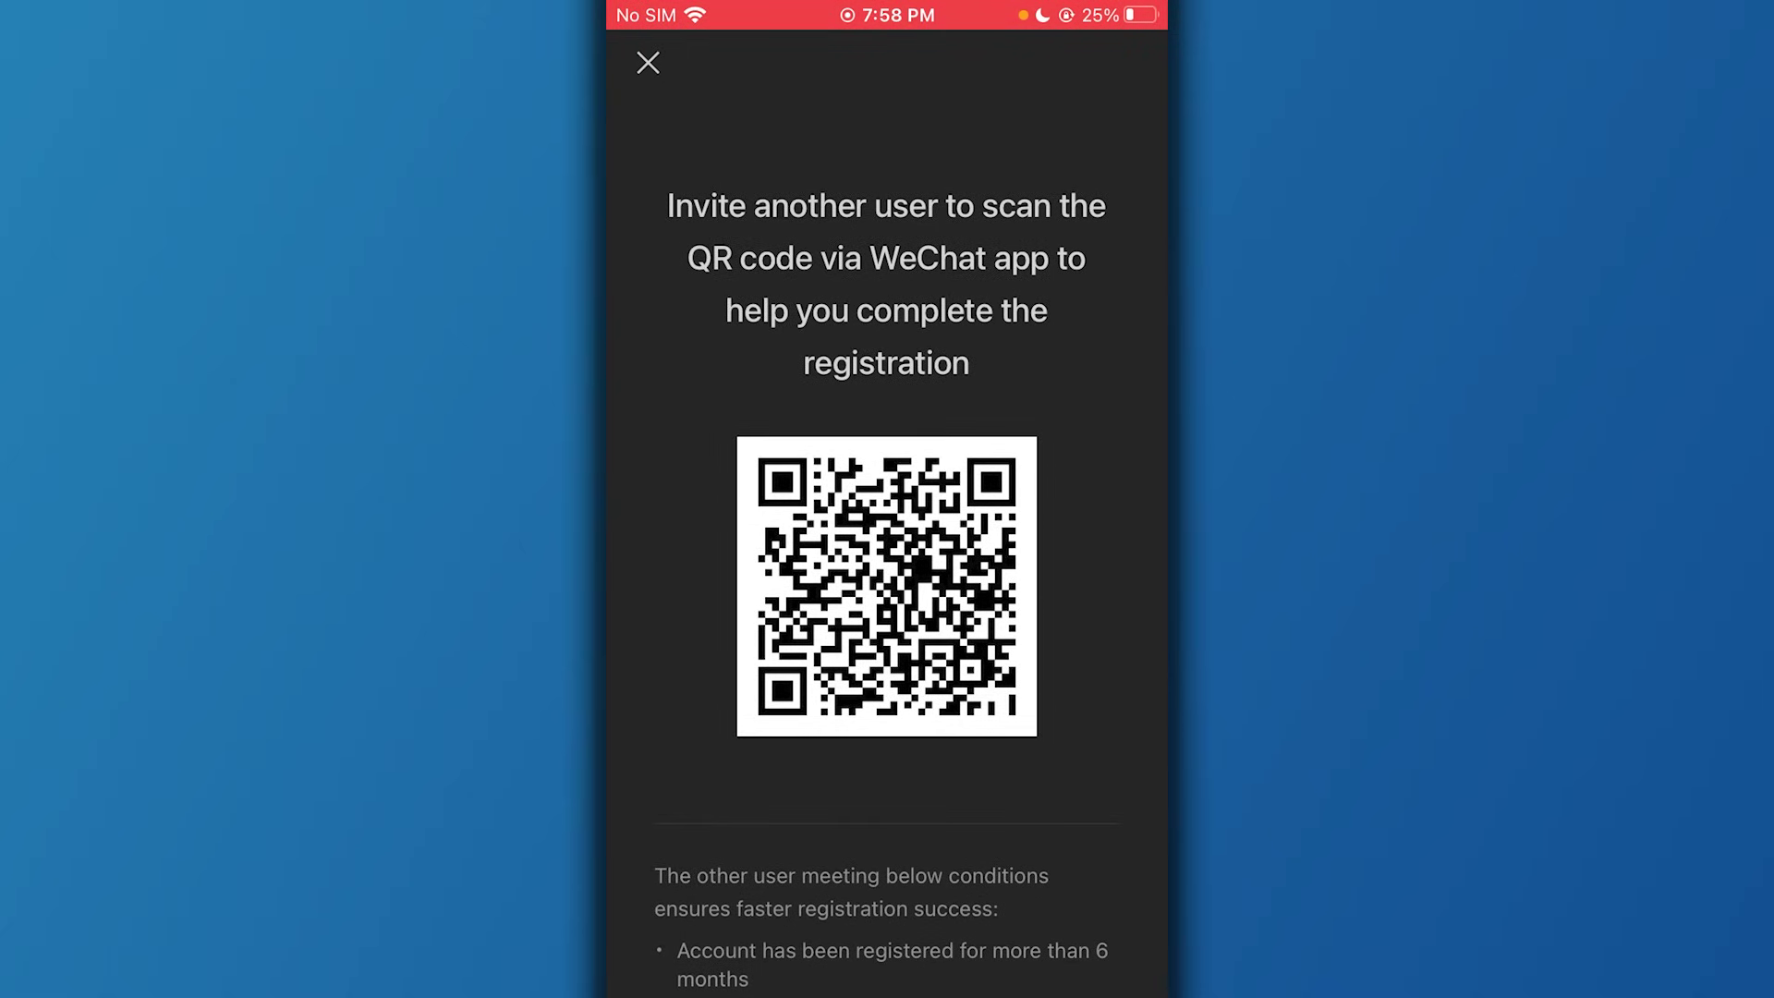
{"action": "scroll", "coordinate": [887, 555], "scroll_direction": "down", "scroll_amount": 3}
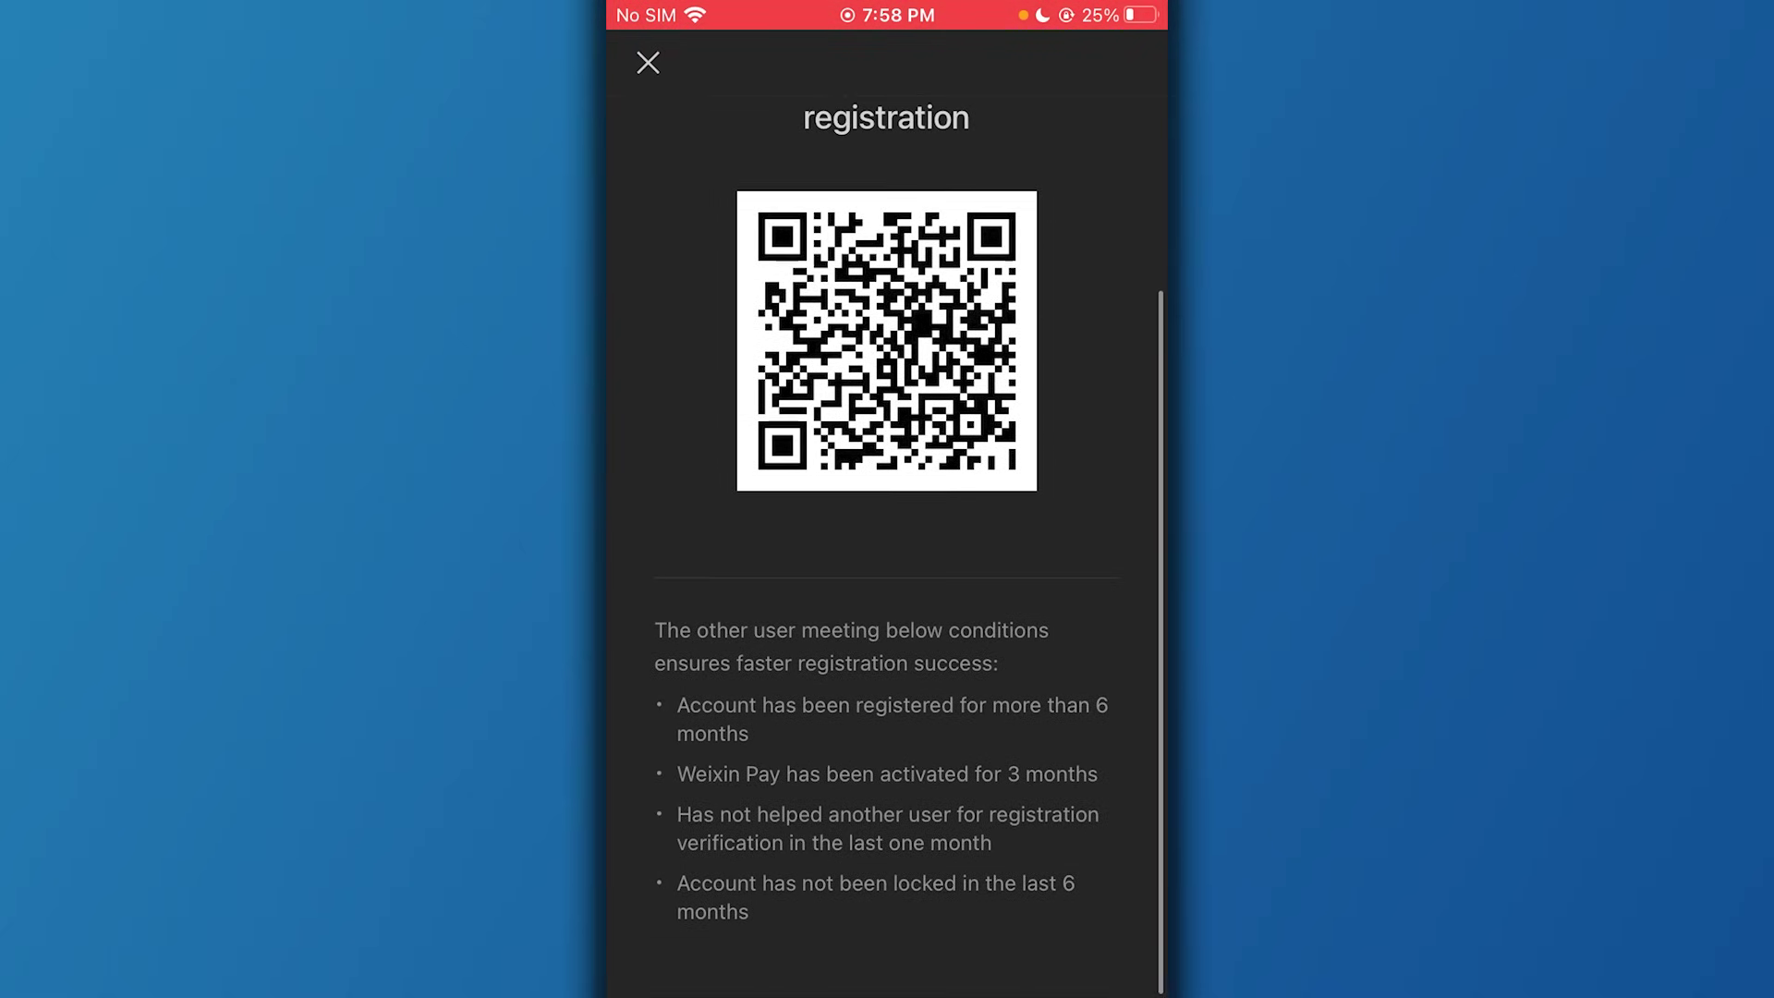
{"action": "scroll", "coordinate": [887, 555], "scroll_direction": "up", "scroll_amount": 3}
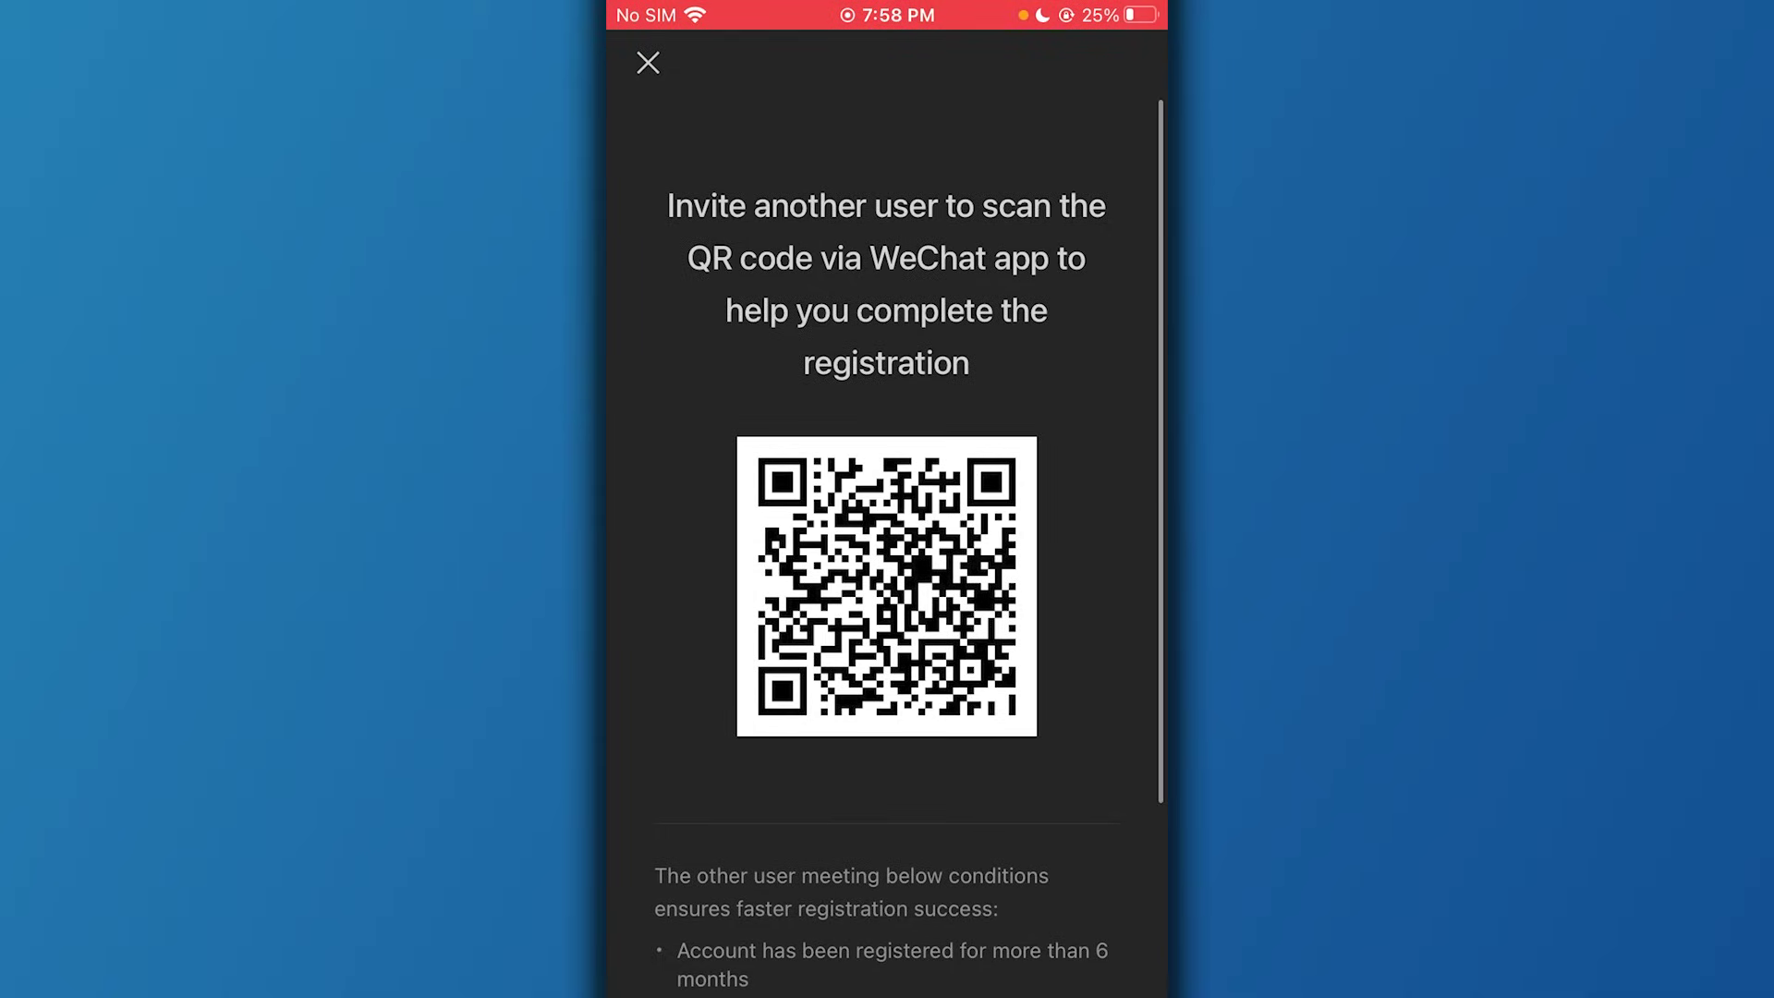
{"action": "scroll", "coordinate": [887, 555], "scroll_direction": "down", "scroll_amount": 3}
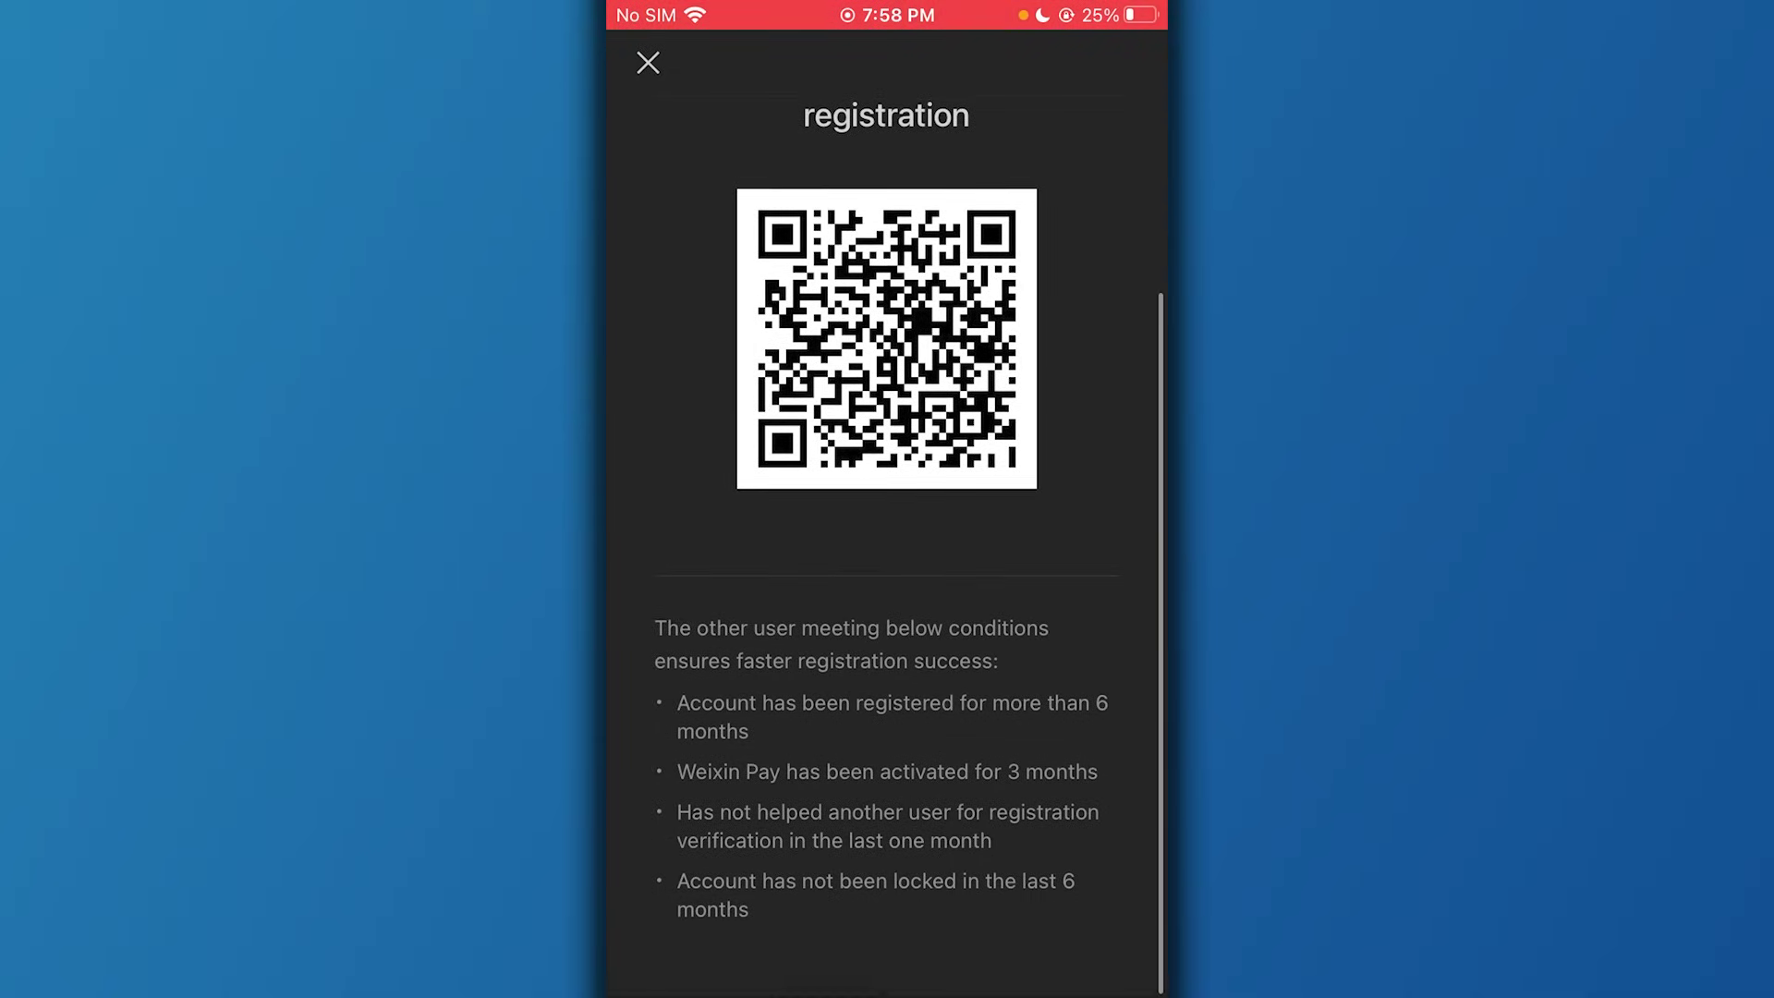
{"action": "scroll", "coordinate": [887, 554], "scroll_direction": "up", "scroll_amount": 3}
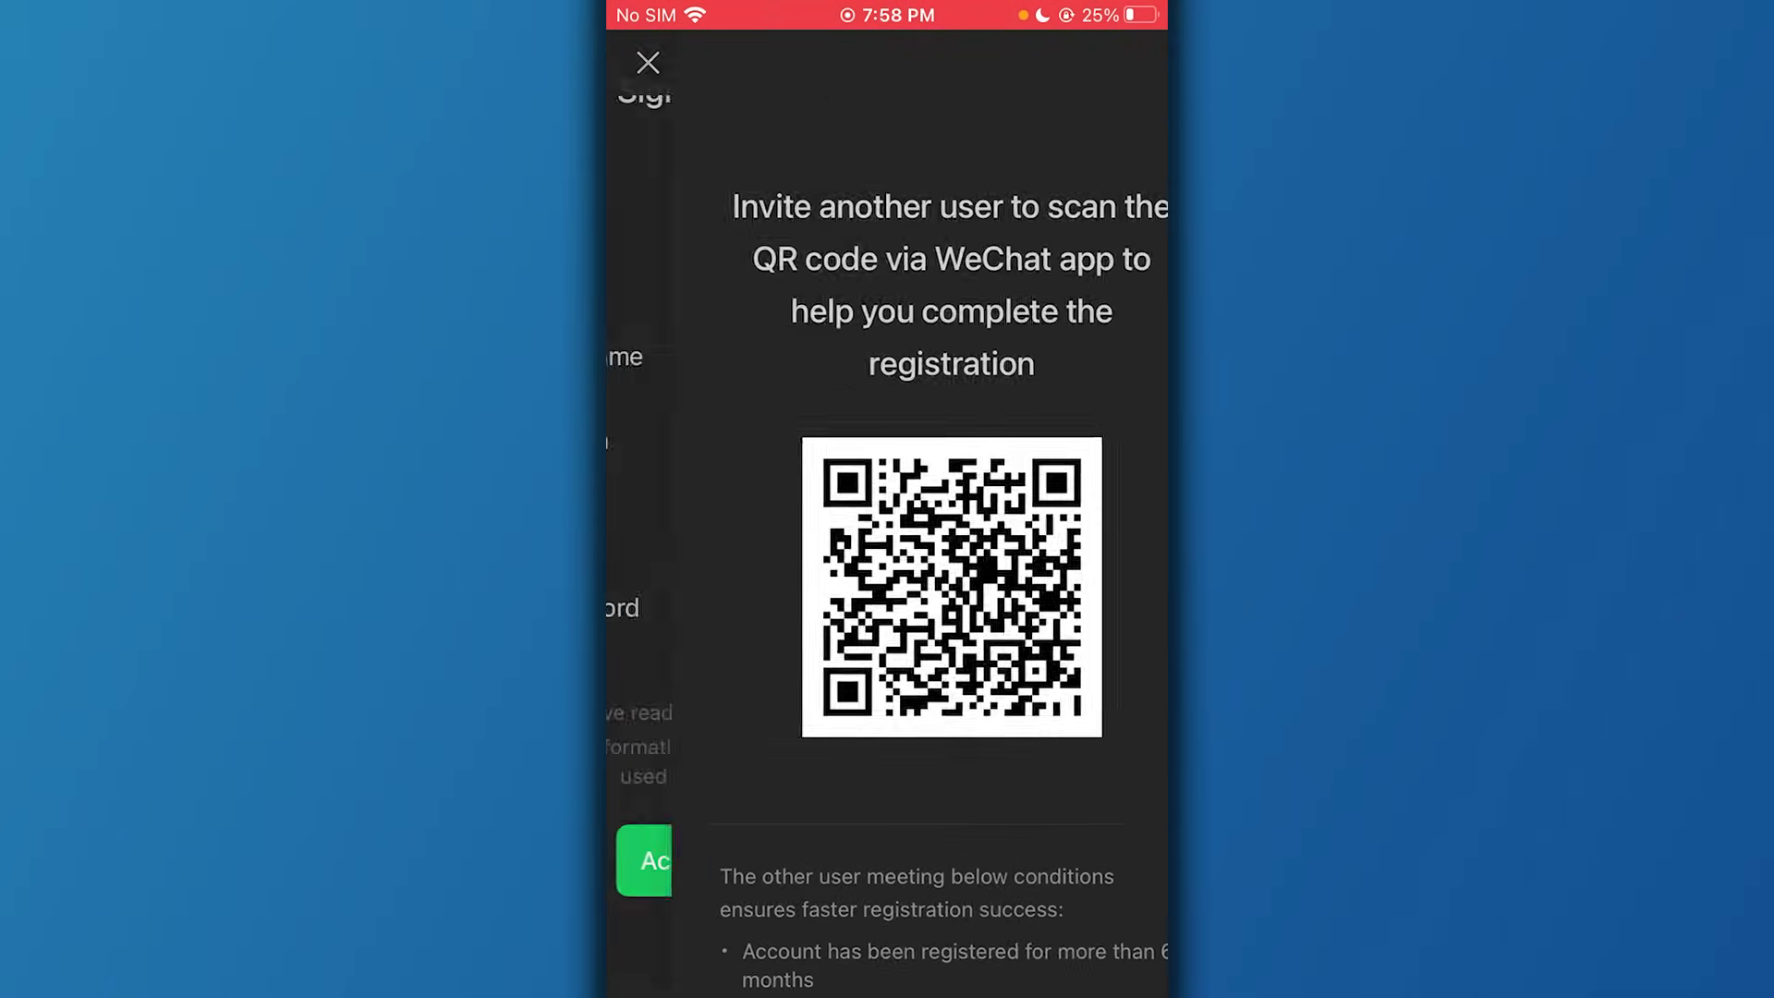
{"action": "left_click", "coordinate": [648, 62]}
- Resubmit the sign-up form and acknowledge the Privacy Policy with Next
{"action": "left_click", "coordinate": [887, 860]}
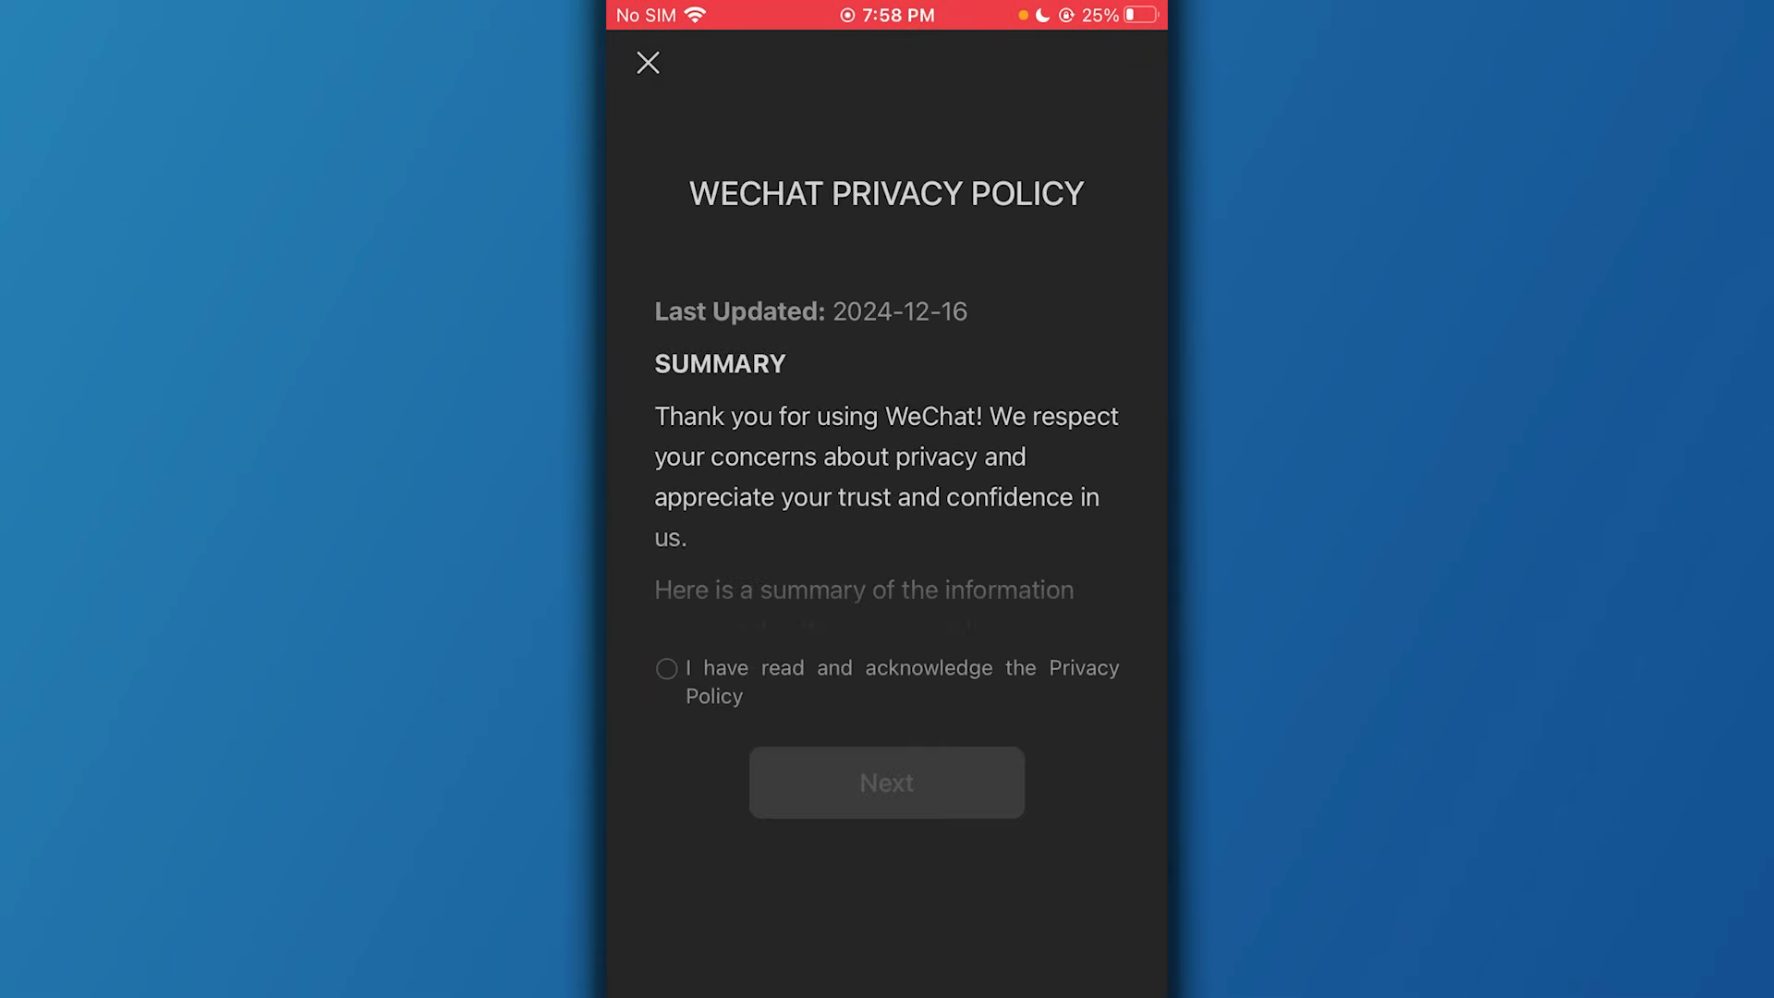
{"action": "left_click", "coordinate": [666, 668]}
{"action": "left_click", "coordinate": [887, 782]}
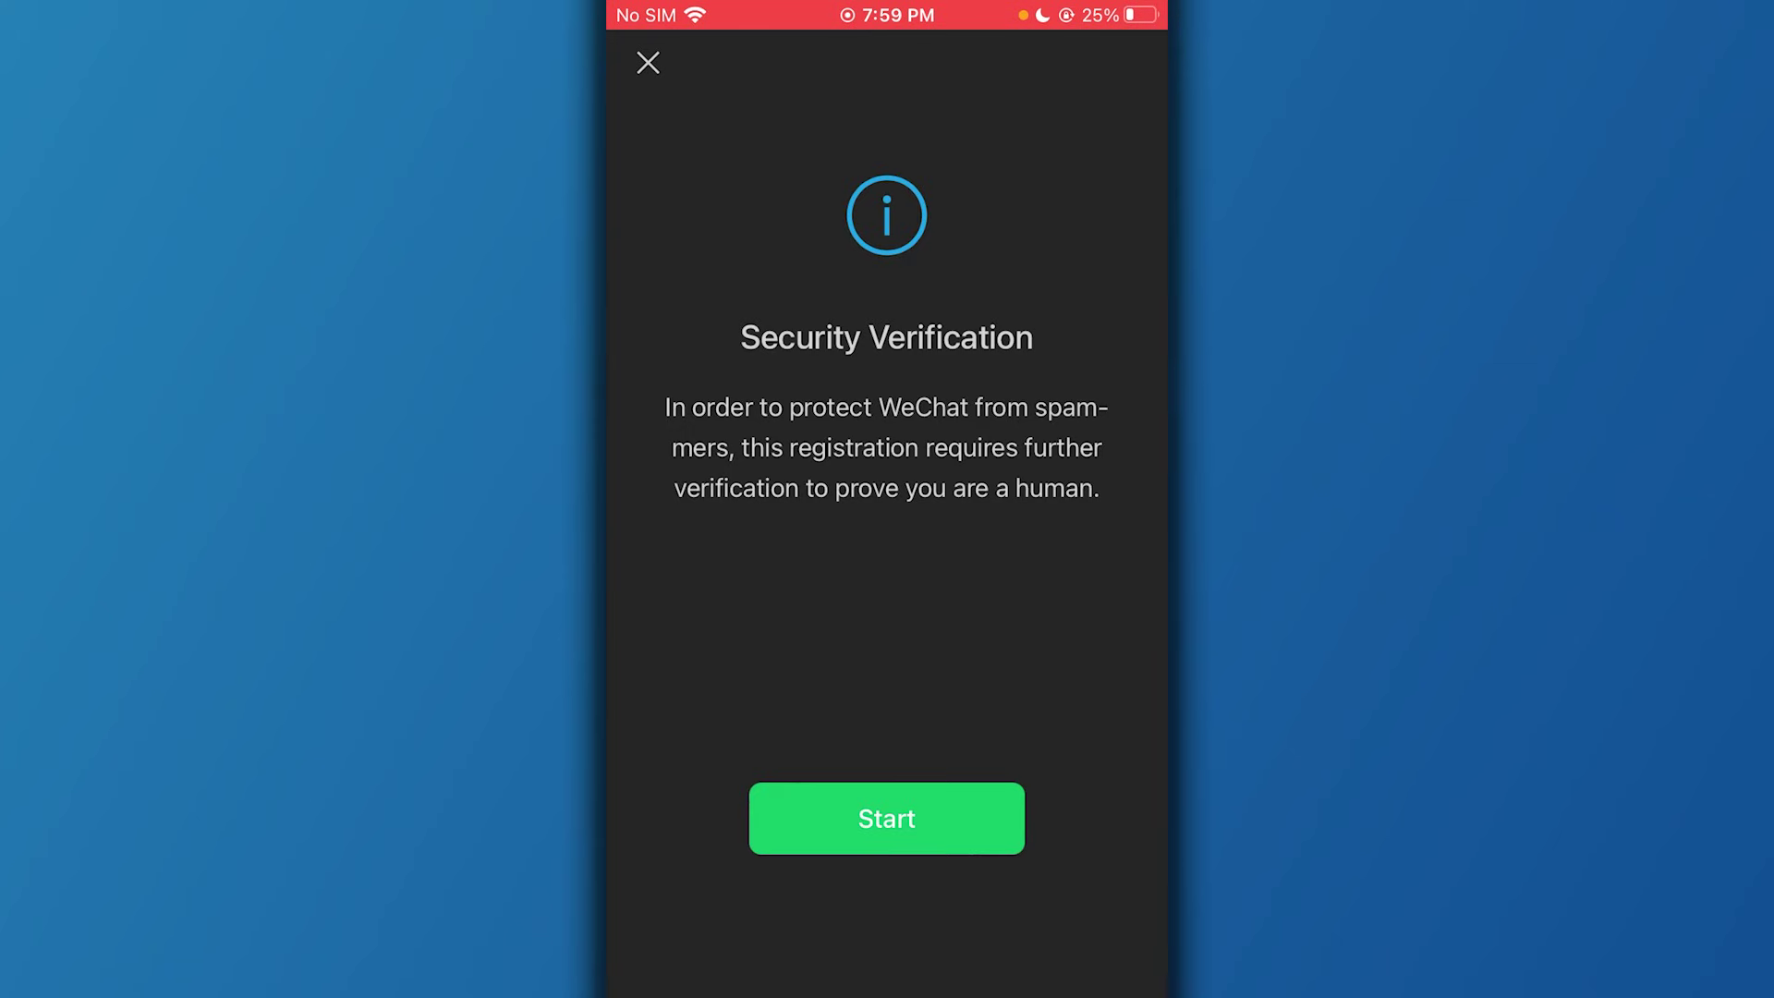
- Restart verification, select the two snowy pine tree tiles and confirm with OK
{"action": "left_click", "coordinate": [887, 819]}
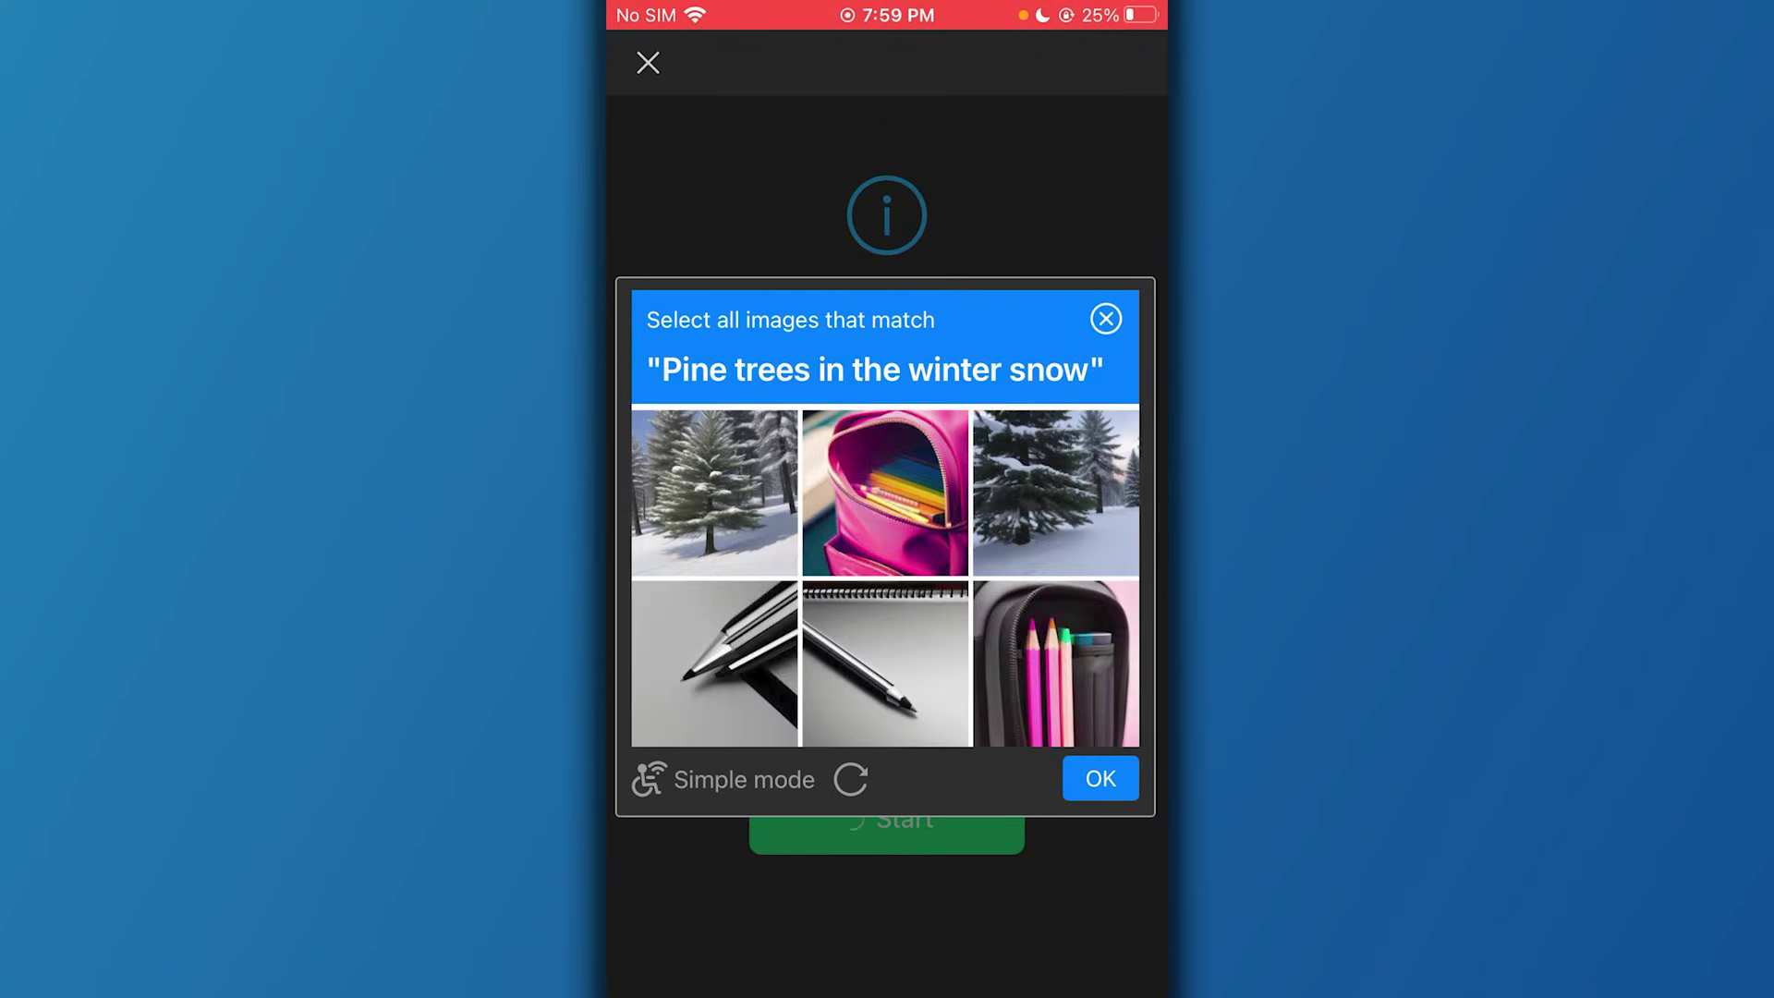
{"action": "left_click", "coordinate": [714, 492]}
{"action": "left_click", "coordinate": [1056, 493]}
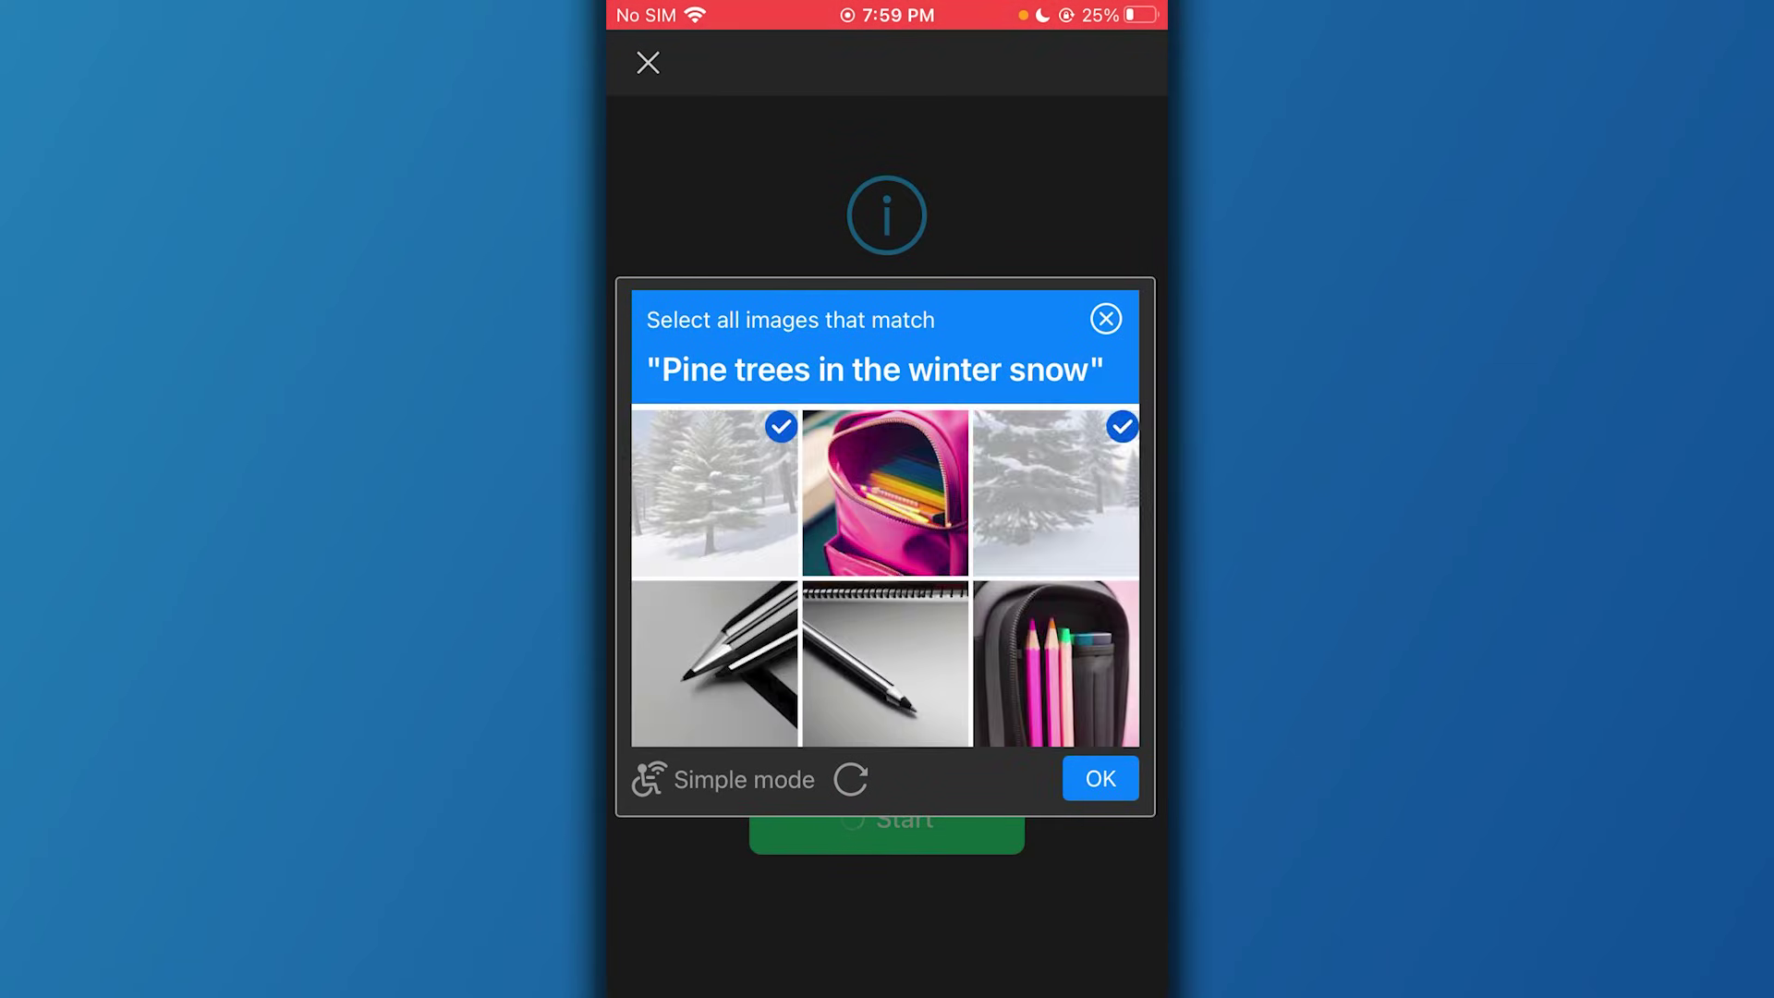
{"action": "left_click", "coordinate": [1100, 778]}
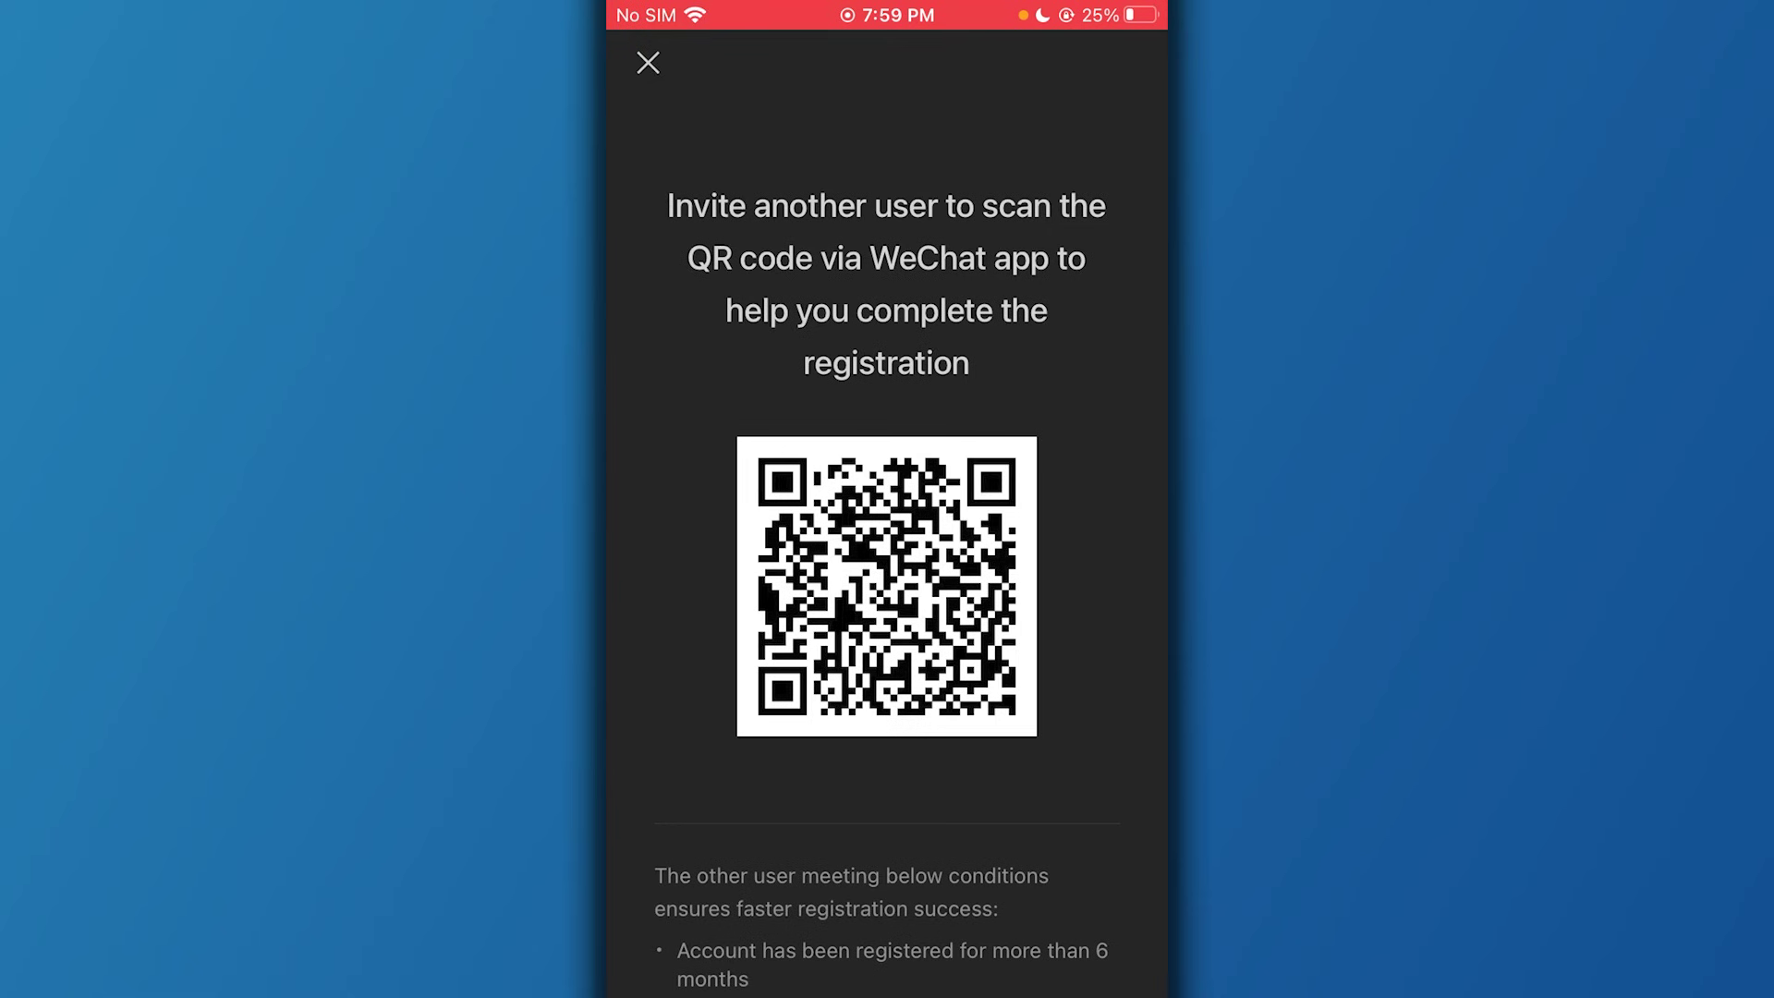
- Scroll through the helper conditions below the QR code, like a 6-month-old account
{"action": "scroll", "coordinate": [887, 532], "scroll_direction": "down", "scroll_amount": 5}
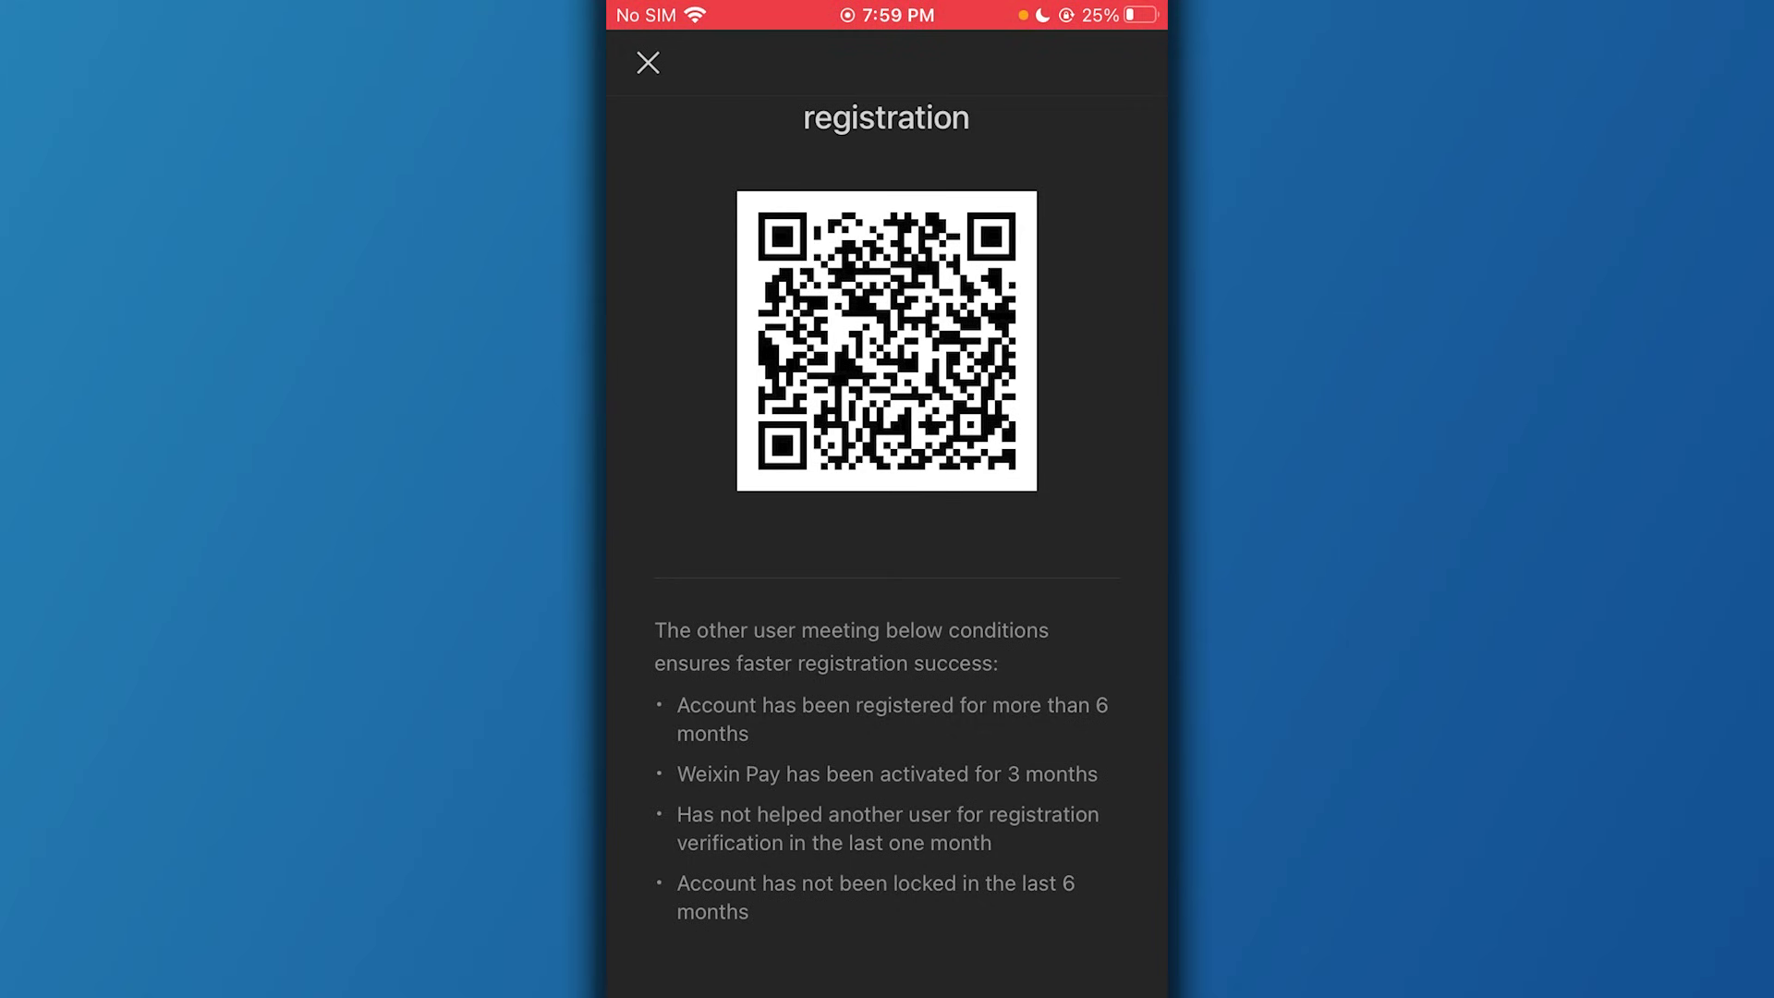
{"action": "scroll", "coordinate": [887, 532], "scroll_direction": "down", "scroll_amount": 2}
{"action": "scroll", "coordinate": [887, 545], "scroll_direction": "up", "scroll_amount": 3}
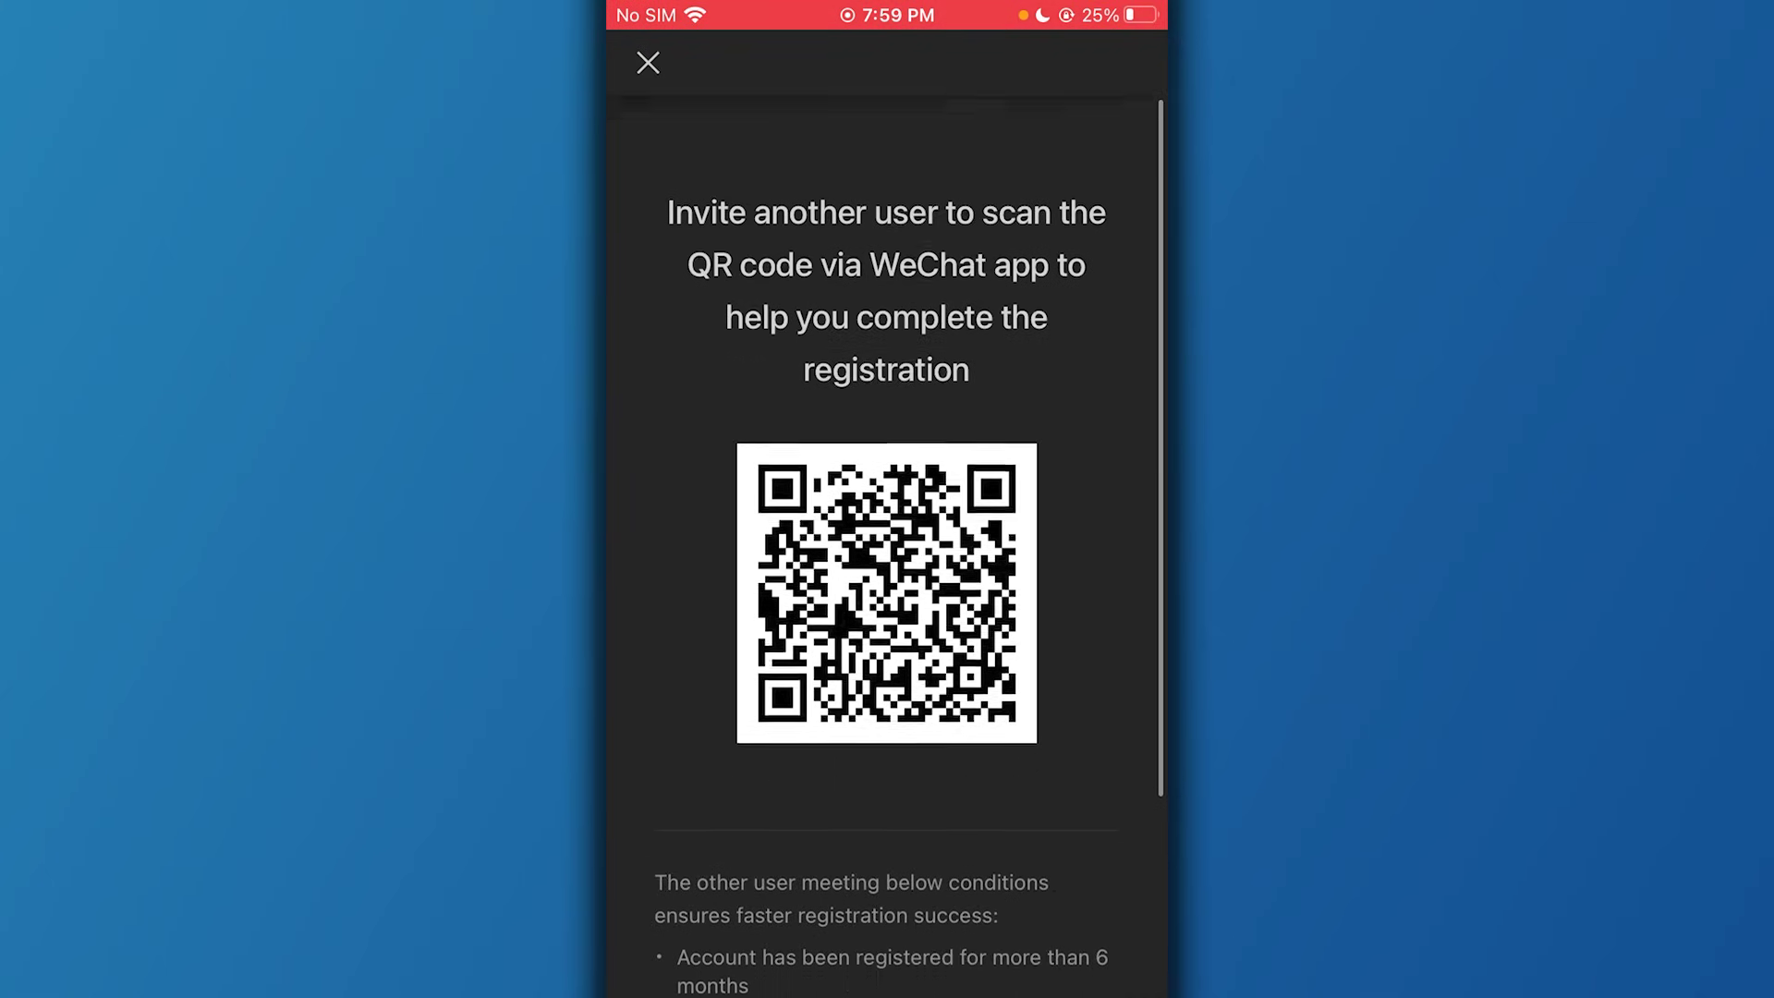